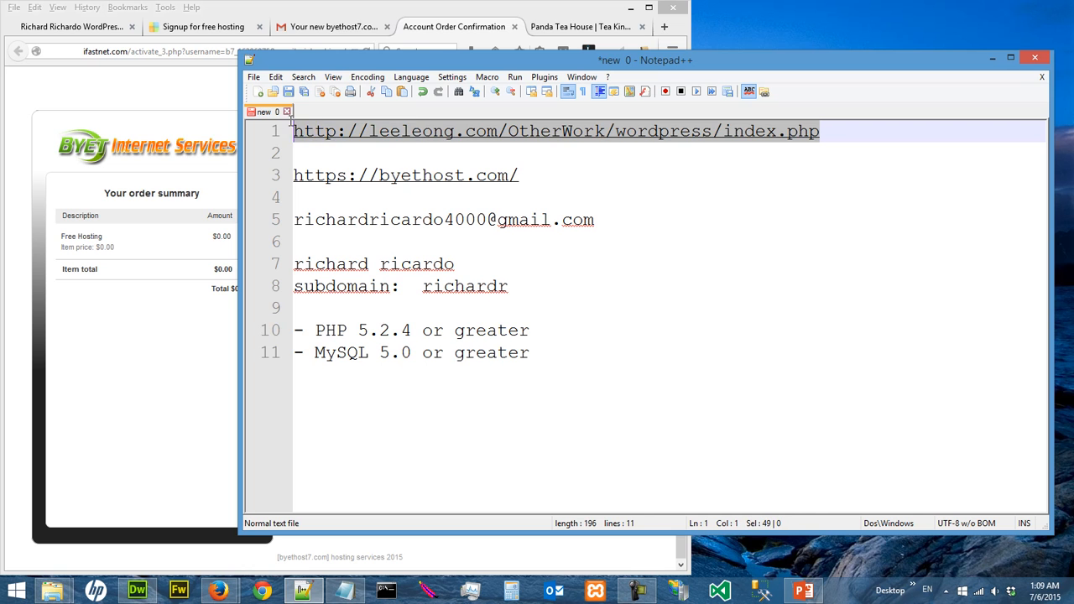
- Check the WordPress course notes page, then return to the hosting account order confirmation page
left_click(666, 173)
left_click(46, 24)
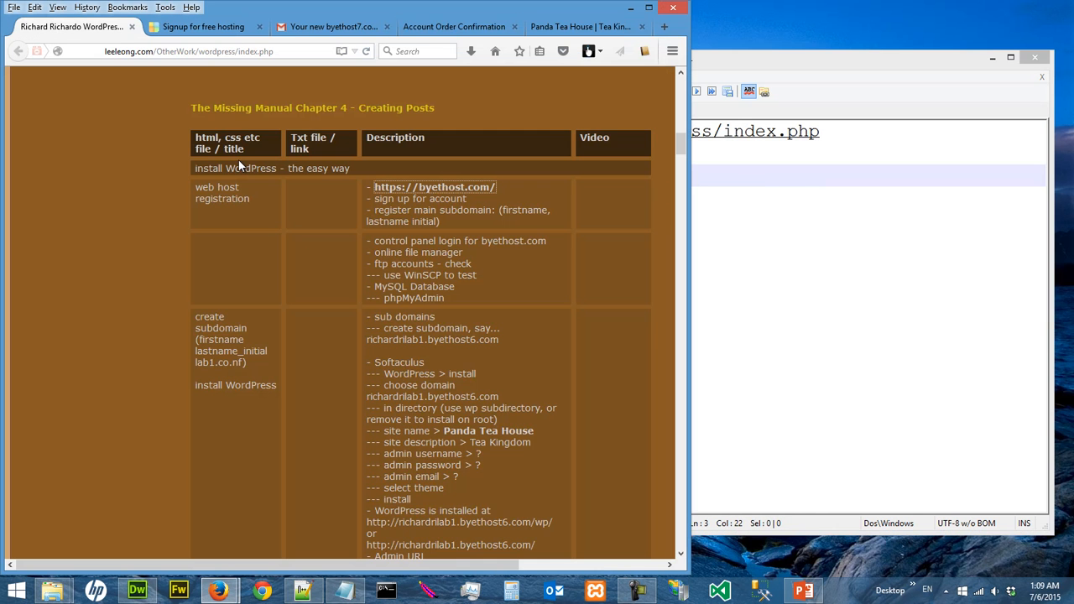
left_click(457, 28)
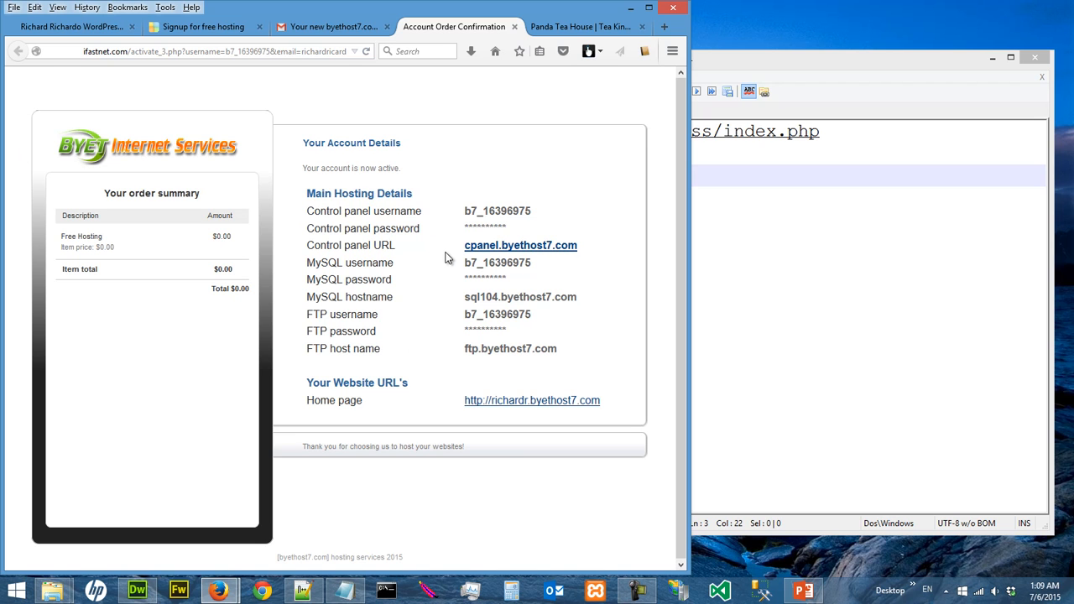
- Open a new File Explorer window and go to the temp folder on Local Disk (C:)
right_click(61, 592)
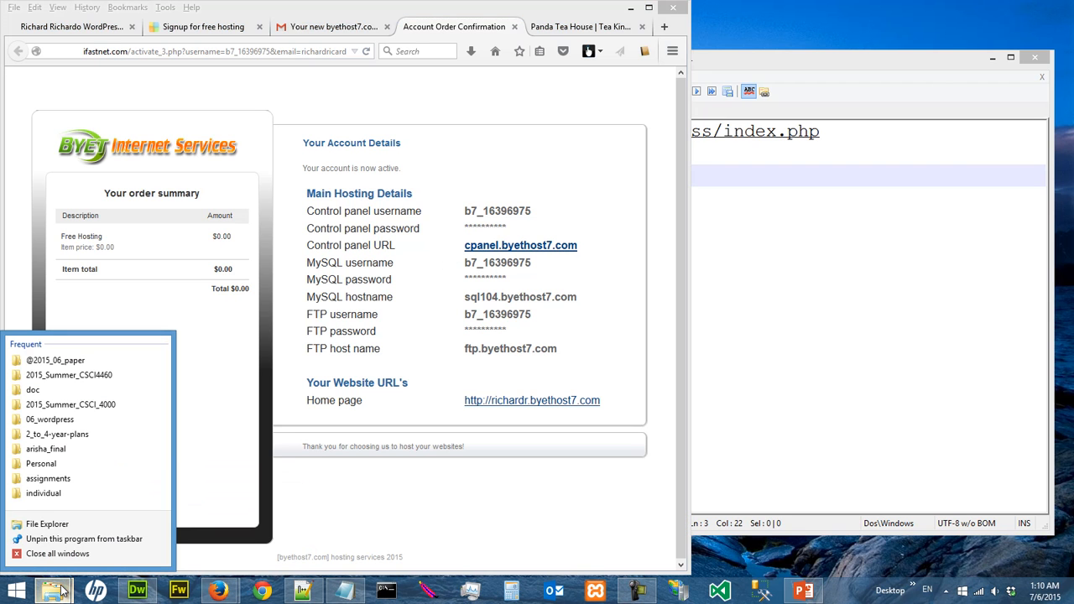
left_click(48, 524)
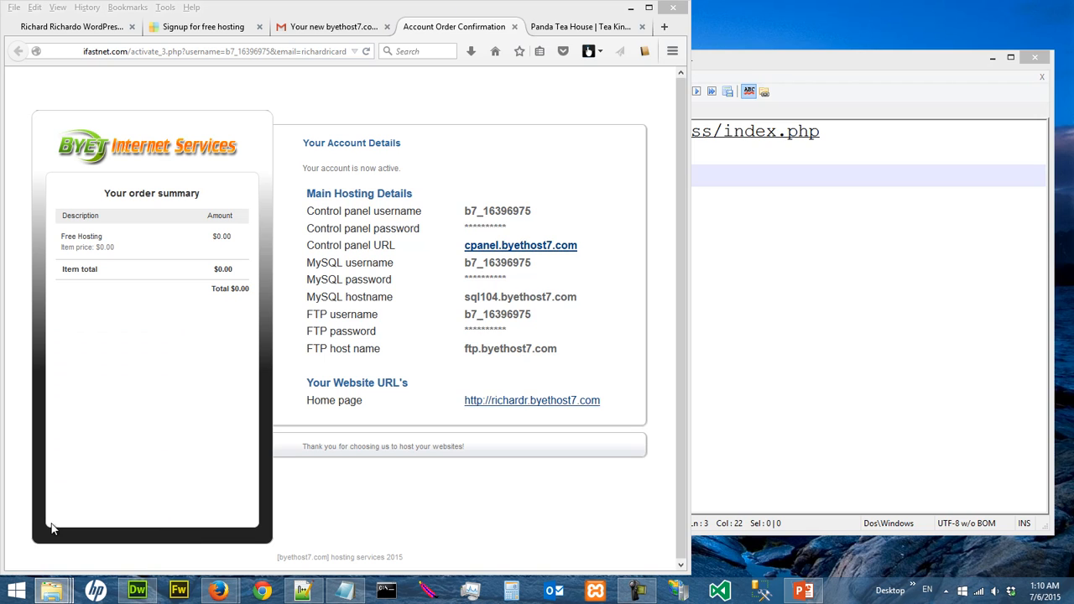
double_click(850, 304)
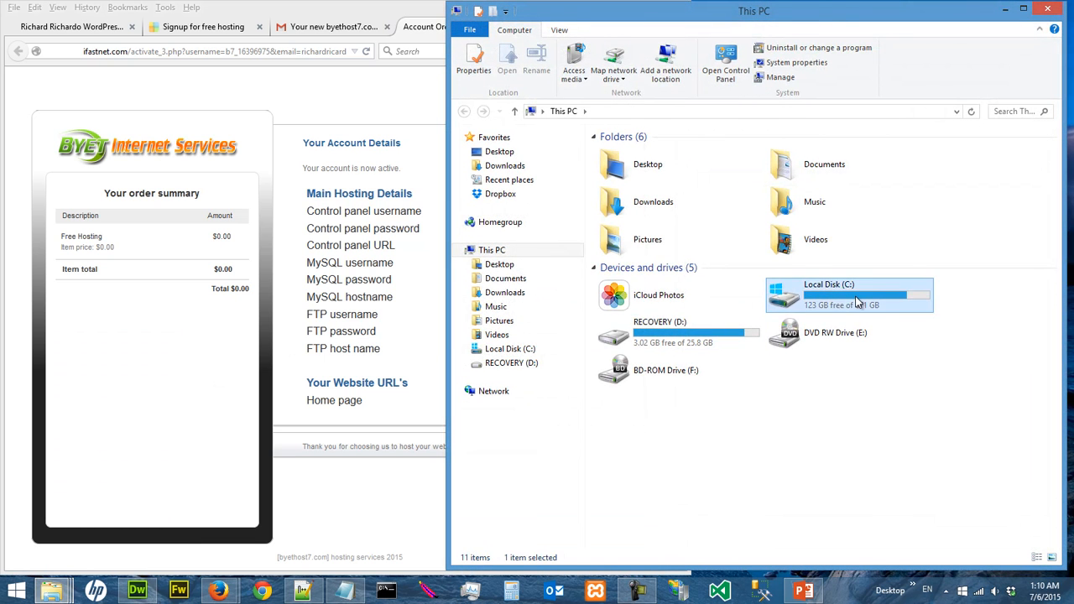
scroll(710, 349, "down", 1)
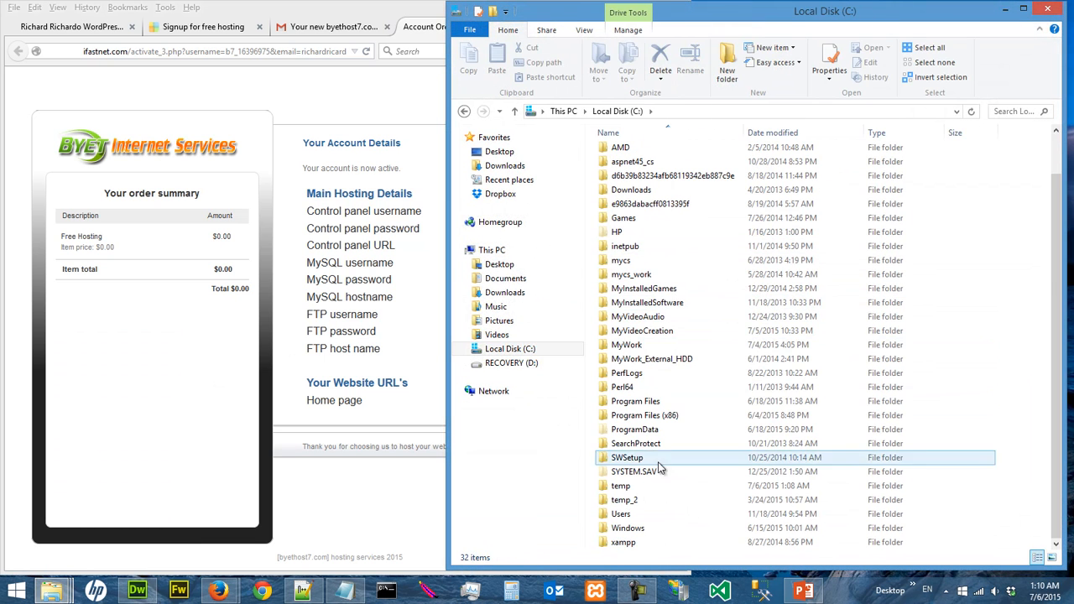
left_click(638, 488)
double_click(638, 489)
- Create a folder named my_wordpress in the temp folder and open it
right_click(672, 297)
mouse_move(757, 475)
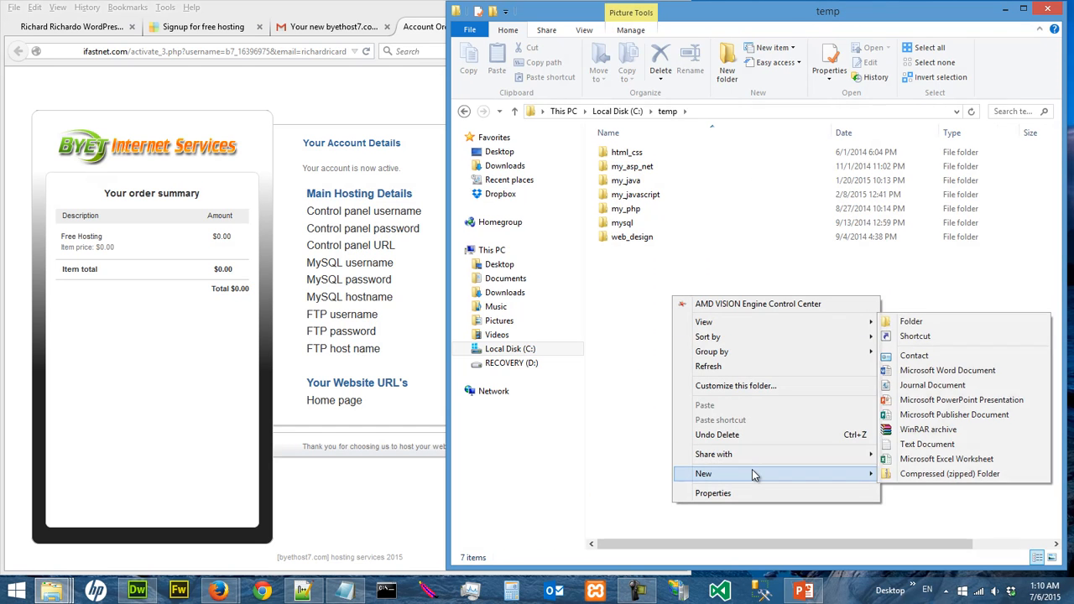
left_click(919, 327)
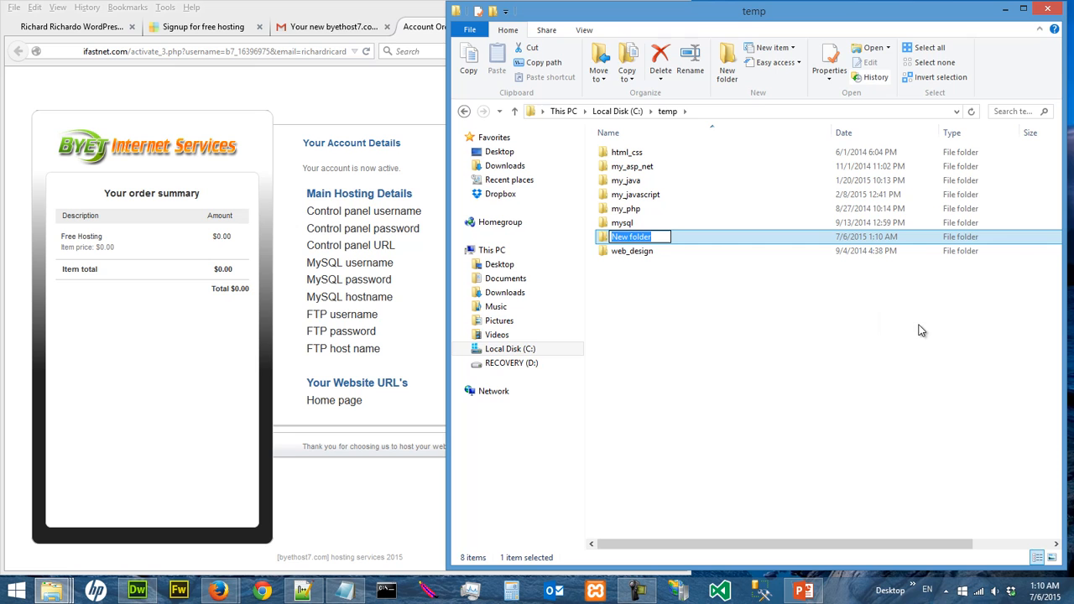
type("my_wordPr")
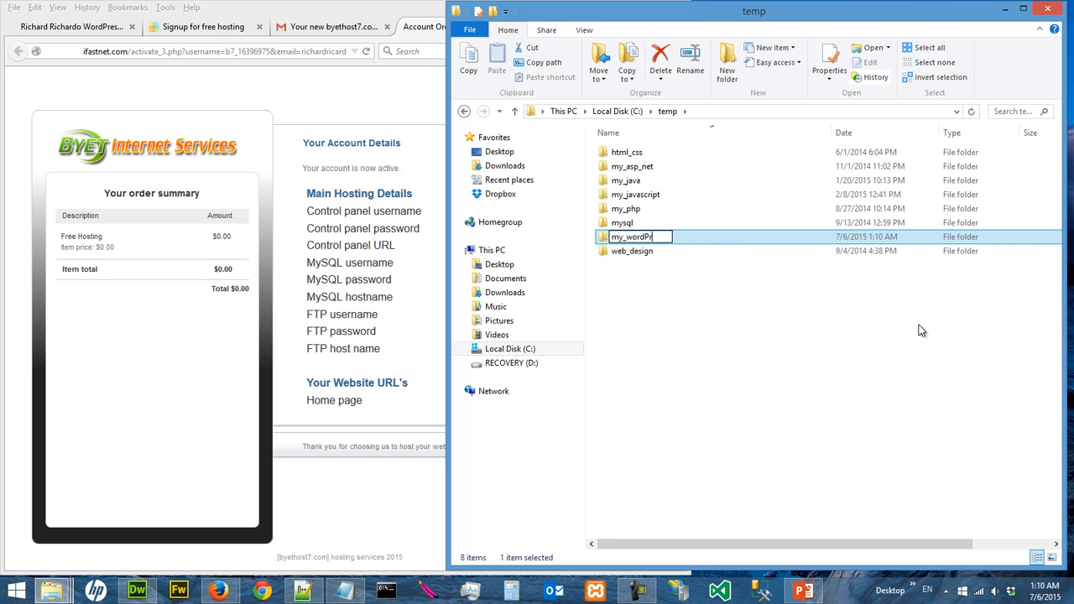
key("BackSpace")
type("press")
key("Return")
key("Return")
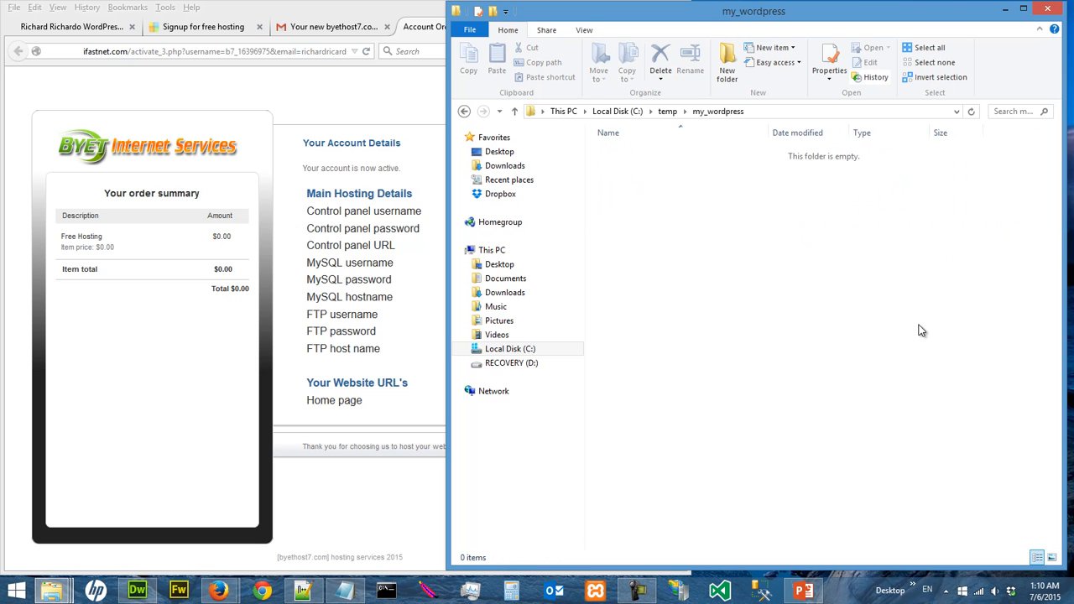
- Create a text document named web_host_registration.txt in the my_wordpress folder and open it
right_click(695, 249)
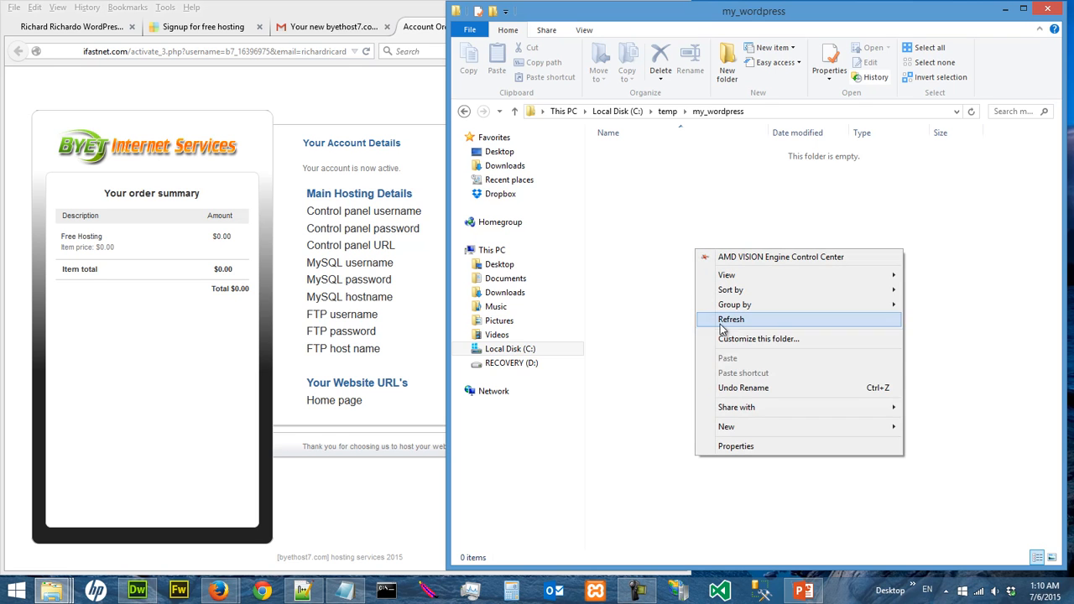
mouse_move(760, 427)
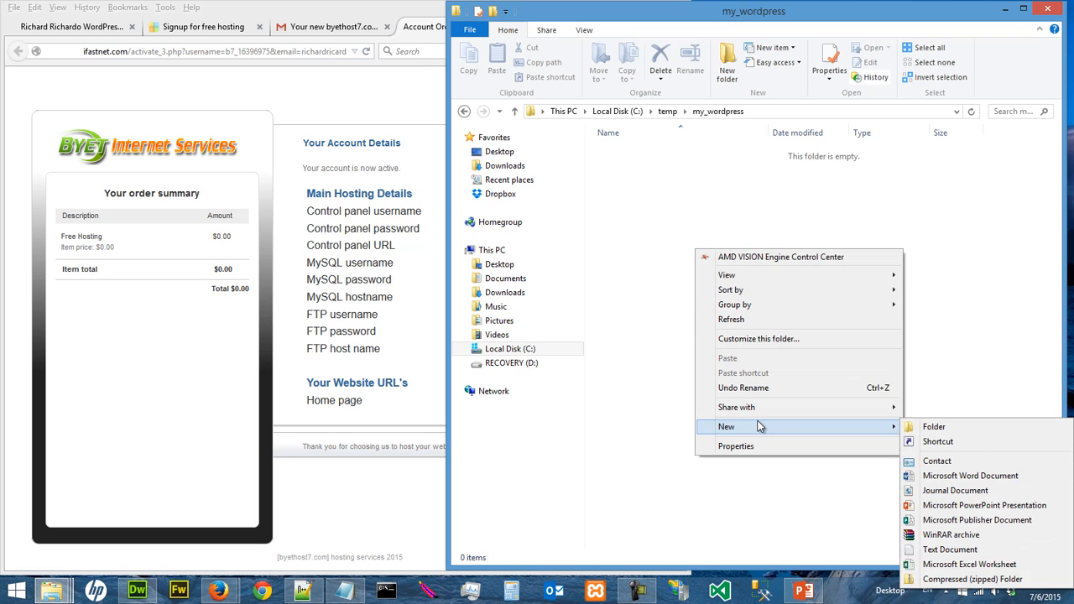
left_click(987, 550)
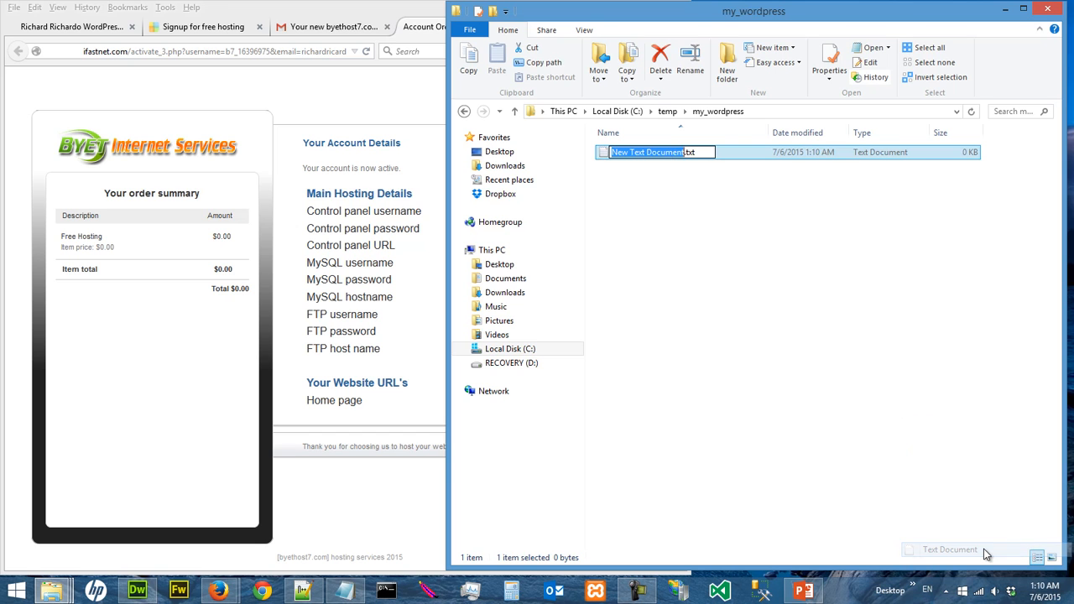
type("web_hos")
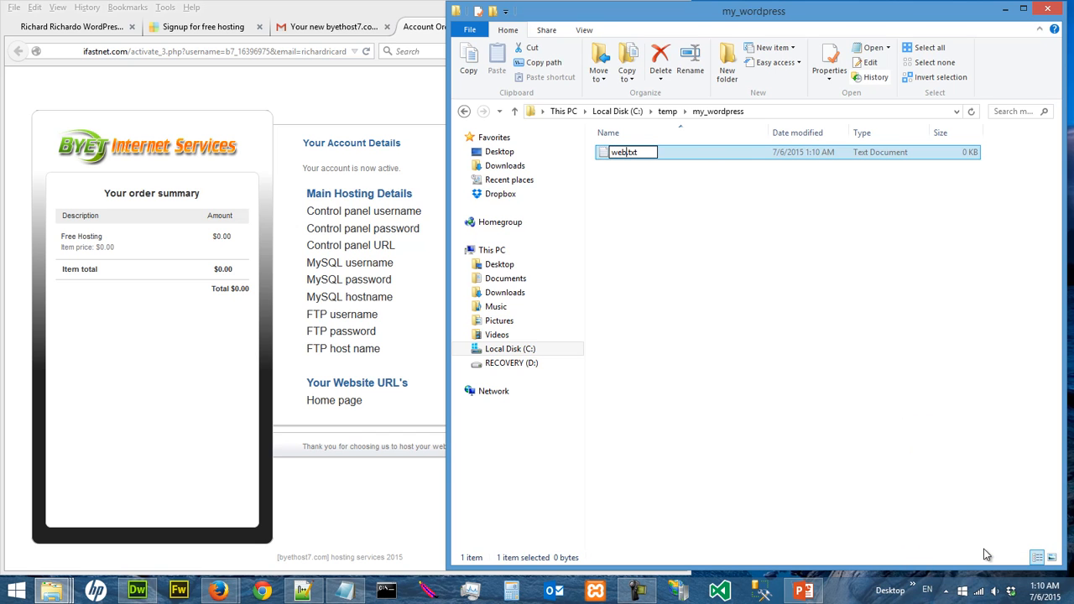
type("t_registration")
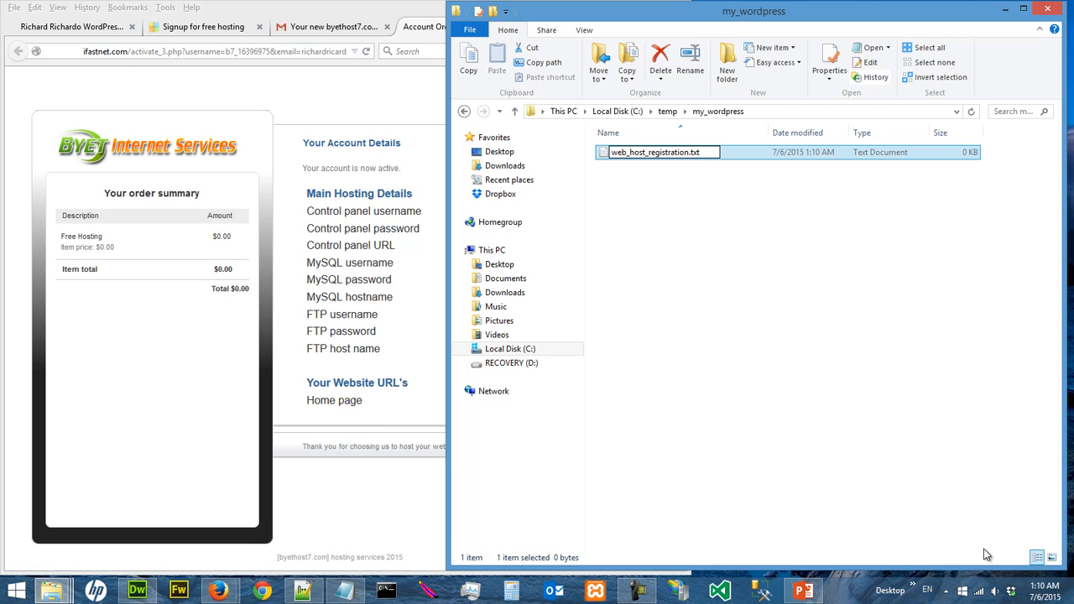
key("Return")
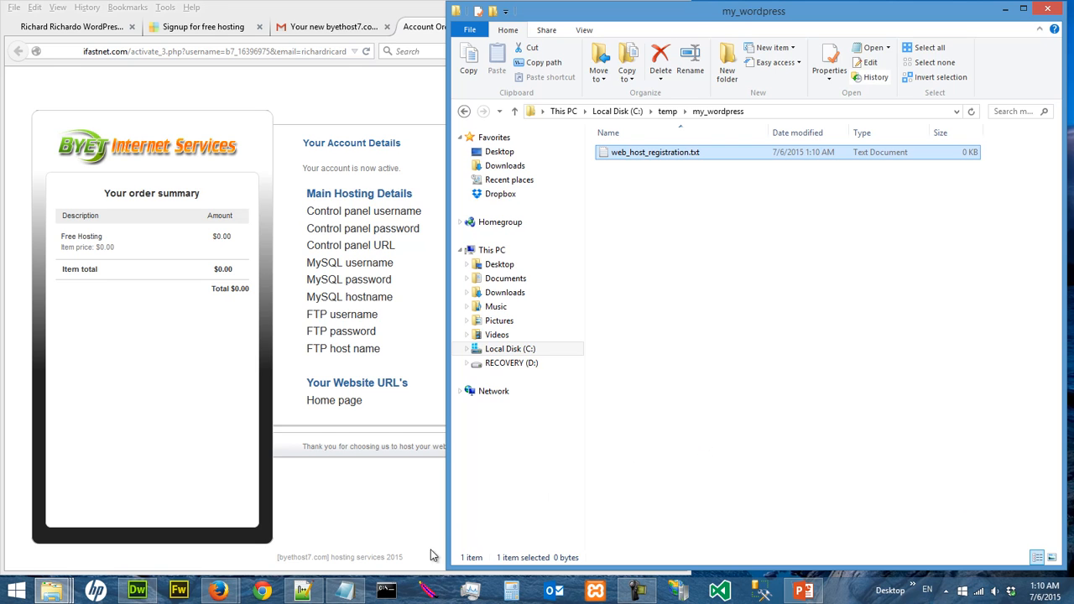
double_click(659, 153)
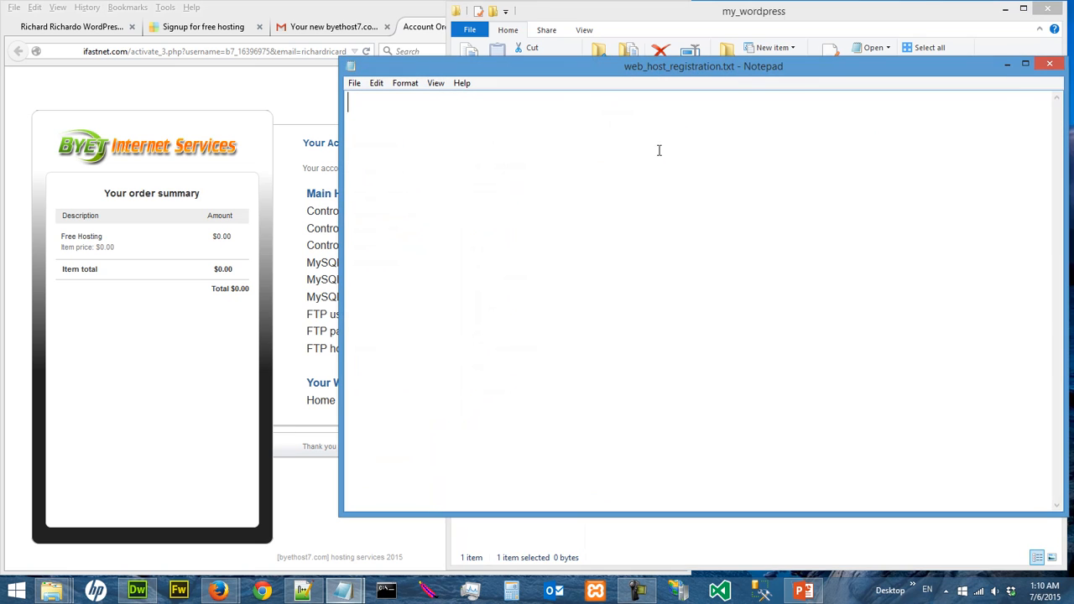
- Copy the main hosting details and website URL from the order confirmation page into web_host_registration.txt
left_click(306, 192)
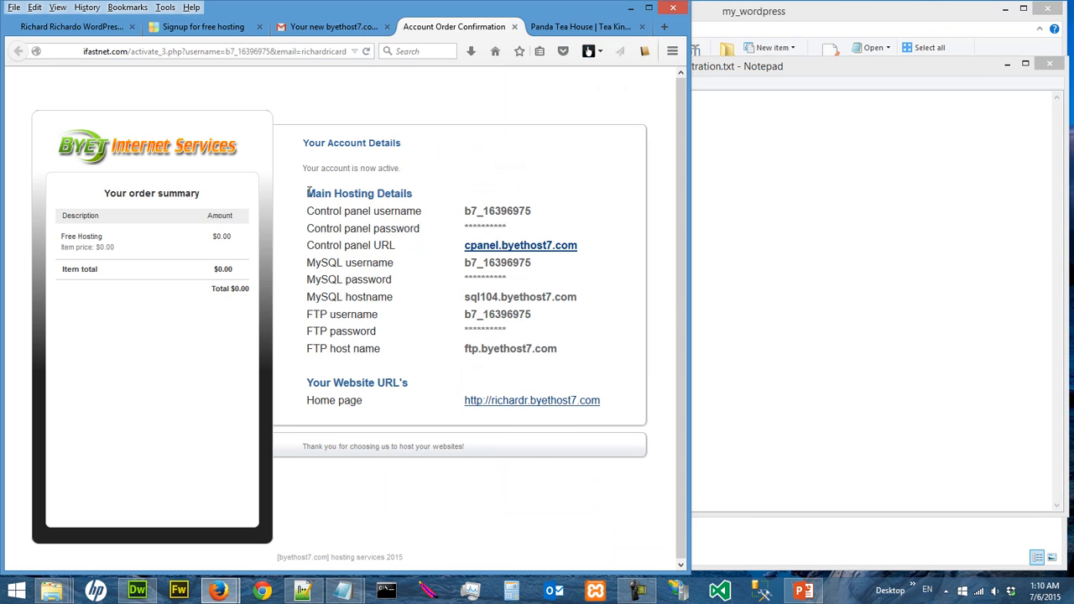
left_click_drag(308, 195, 615, 399)
key("ctrl+c")
left_click(804, 211)
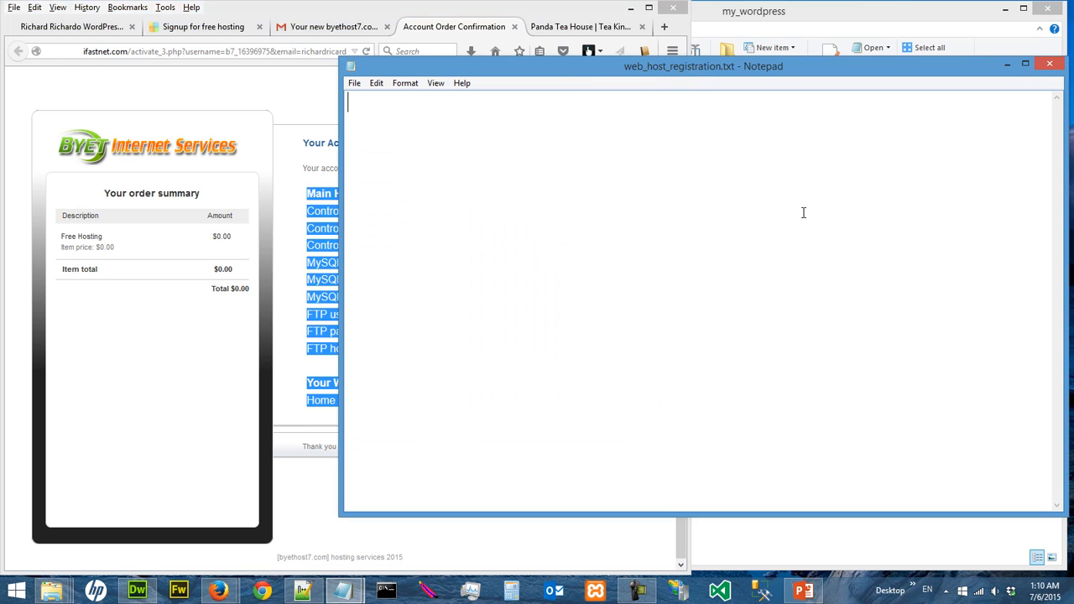
key("ctrl+v")
scroll(691, 230, "up", 1)
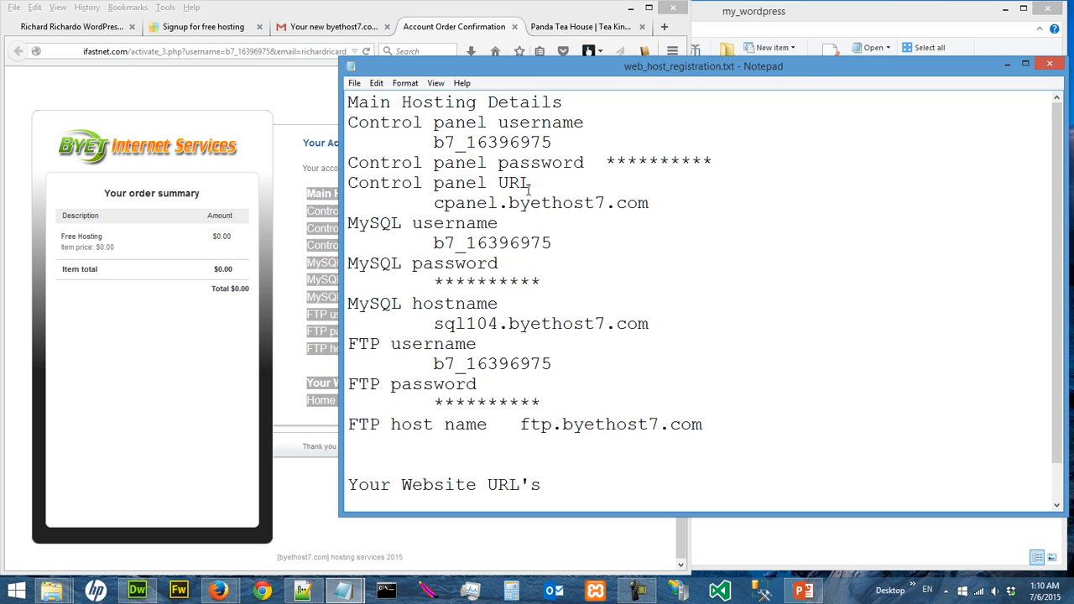
- Put the control panel username on its label's line and add a colon after the control panel username and password labels
key("BackSpace")
key("BackSpace")
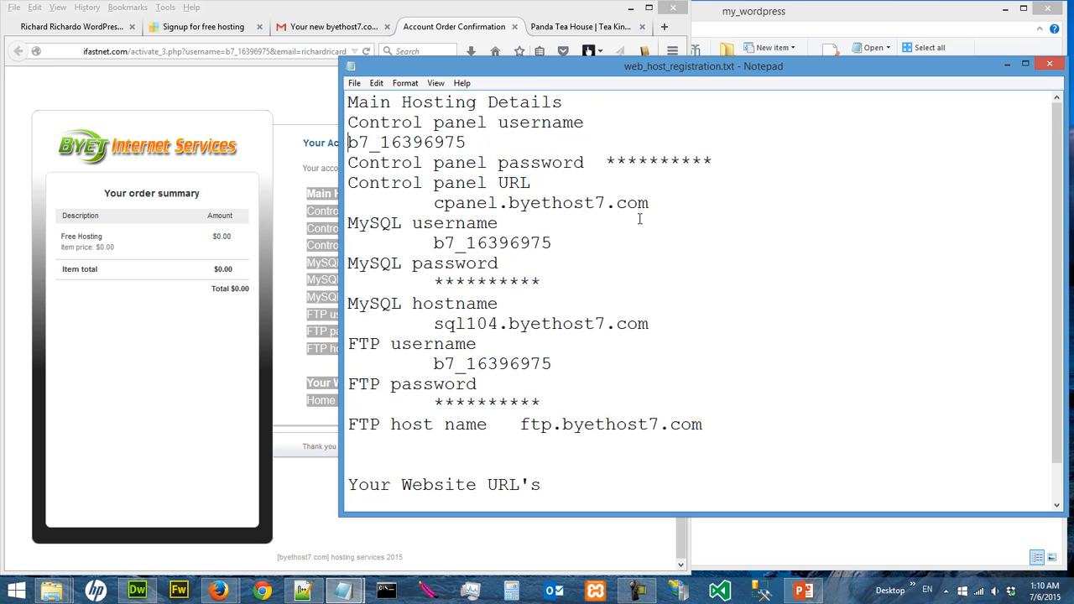
type(": b7_16396975")
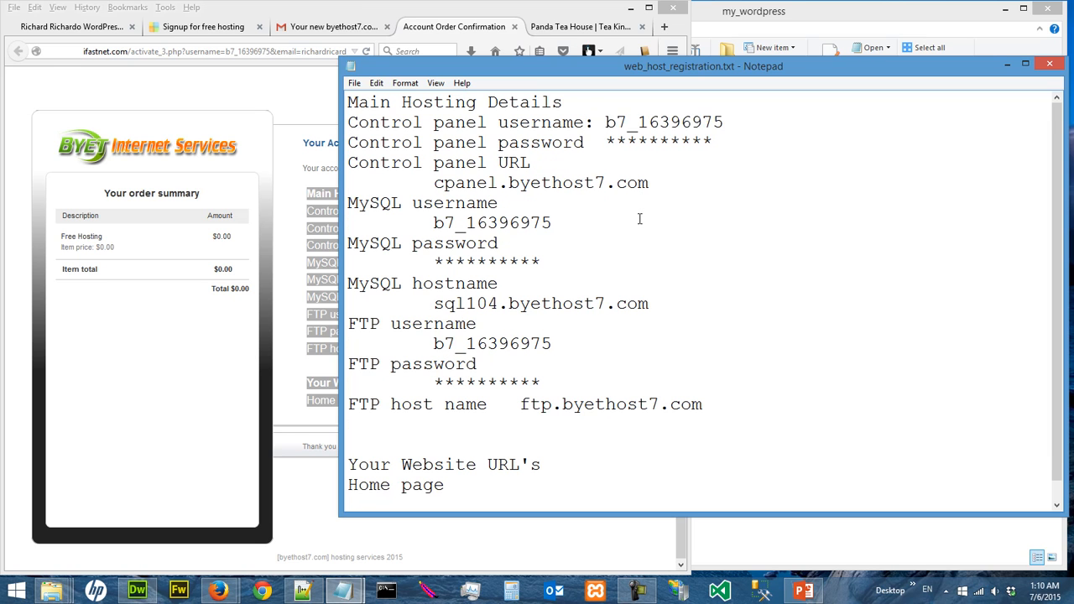
key("BackSpace")
key("BackSpace")
type(":")
- Join the control panel URL to its label's line with a colon, aligned with the values above
key("Down")
key("Down")
key("Left")
key("Left")
key("Left")
key("Left")
key("Left")
key("Left")
key("Left")
key("Left")
key("Left")
key("BackSpace")
key("BackSpace")
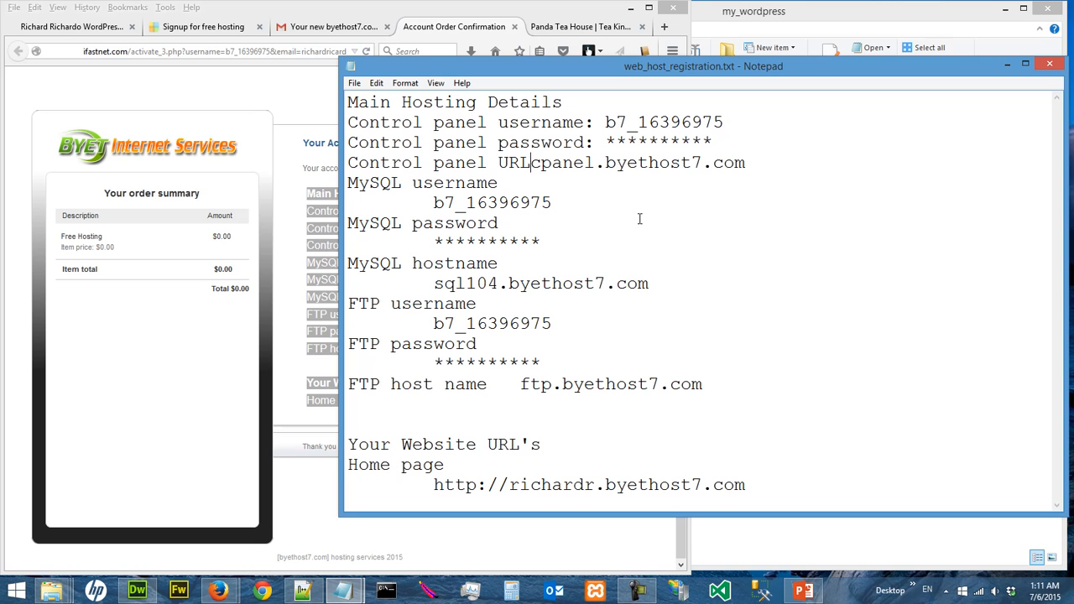
type(":")
key("Tab")
key("Tab")
key("BackSpace")
- Join the MySQL username to its label's line with a colon, aligned with the control panel values
key("Down")
key("Down")
key("Left")
key("Left")
key("Left")
key("Left")
key("Left")
key("Left")
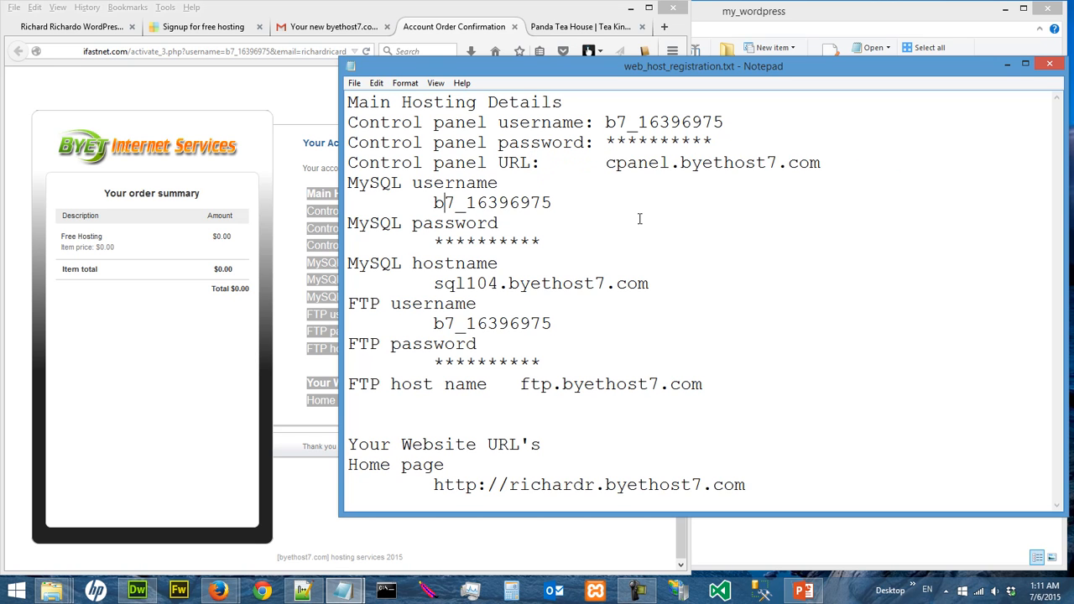
key("BackSpace")
key("BackSpace")
type(":")
key("Tab")
key("Tab")
key("Tab")
key("BackSpace")
- Join the masked MySQL password to its label's line with a colon and align it with the other values
key("Down")
key("Left")
key("Left")
key("Left")
key("BackSpace")
key("BackSpace")
type(":")
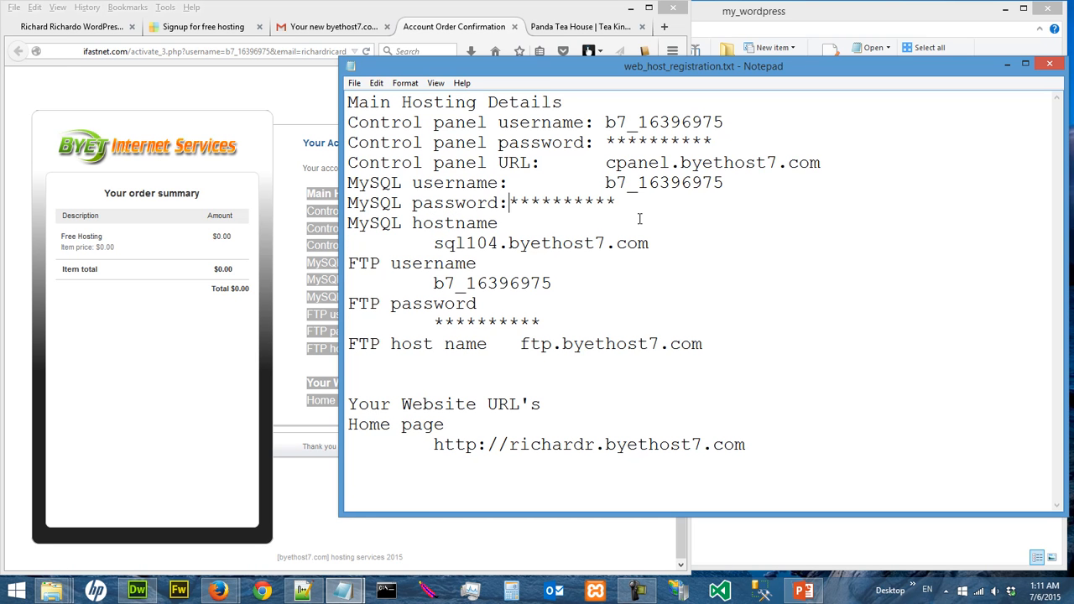
key("Tab")
key("Tab")
- Join the MySQL hostname sql104.byethost7.com to its label's line with a colon, aligned with the other values
key("Down")
key("Down")
key("Left")
key("Left")
key("Left")
key("Left")
key("Left")
key("Left")
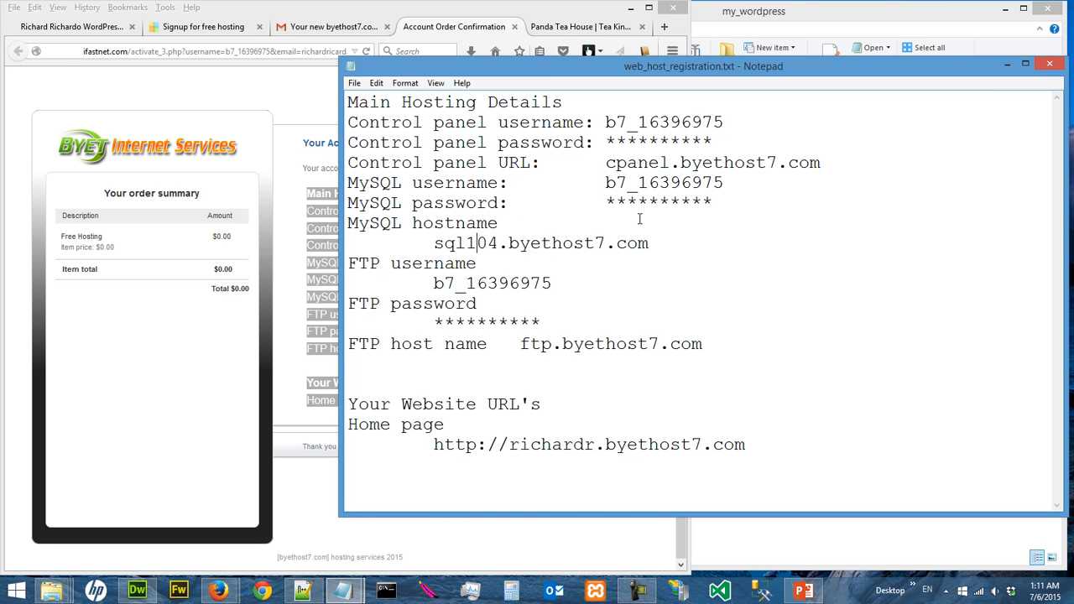
key("BackSpace")
key("BackSpace")
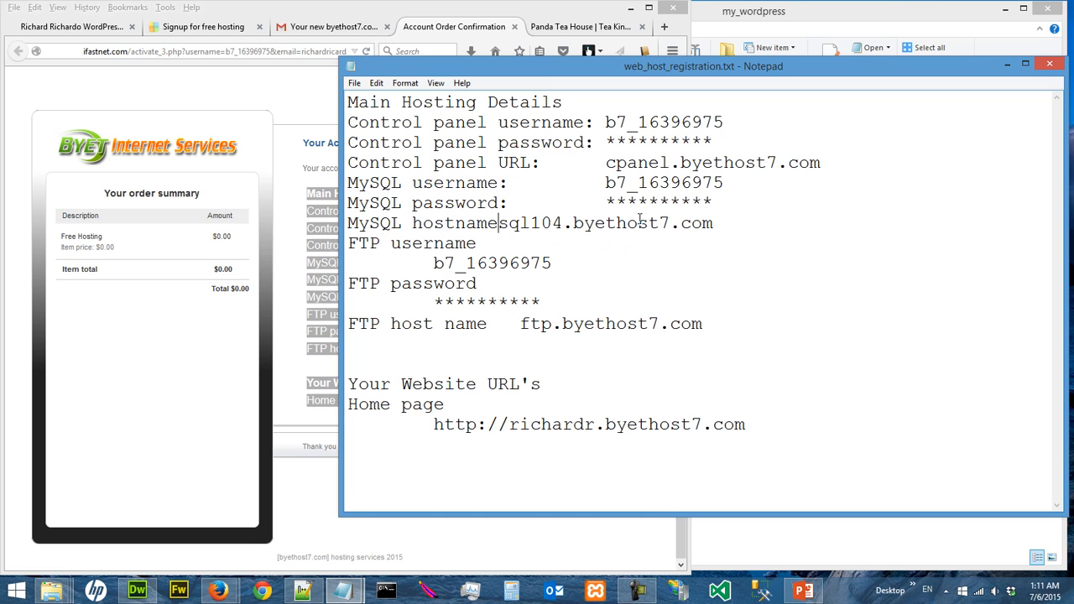
type(":")
key("Tab")
key("Tab")
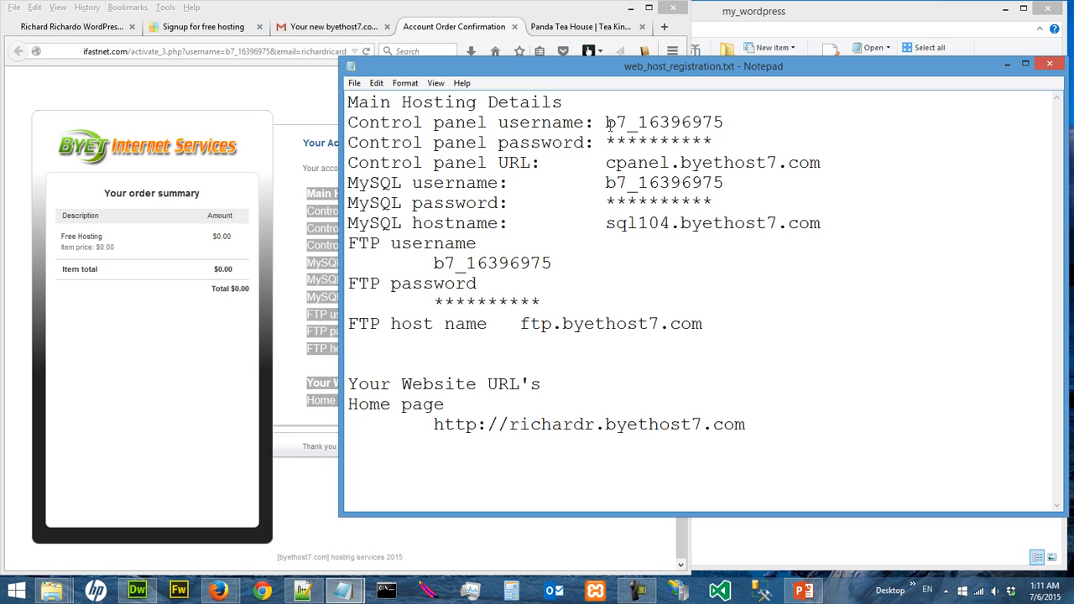
- Review the control panel URL and username and the MySQL login details and hostname in the text file
left_click_drag(606, 162, 839, 164)
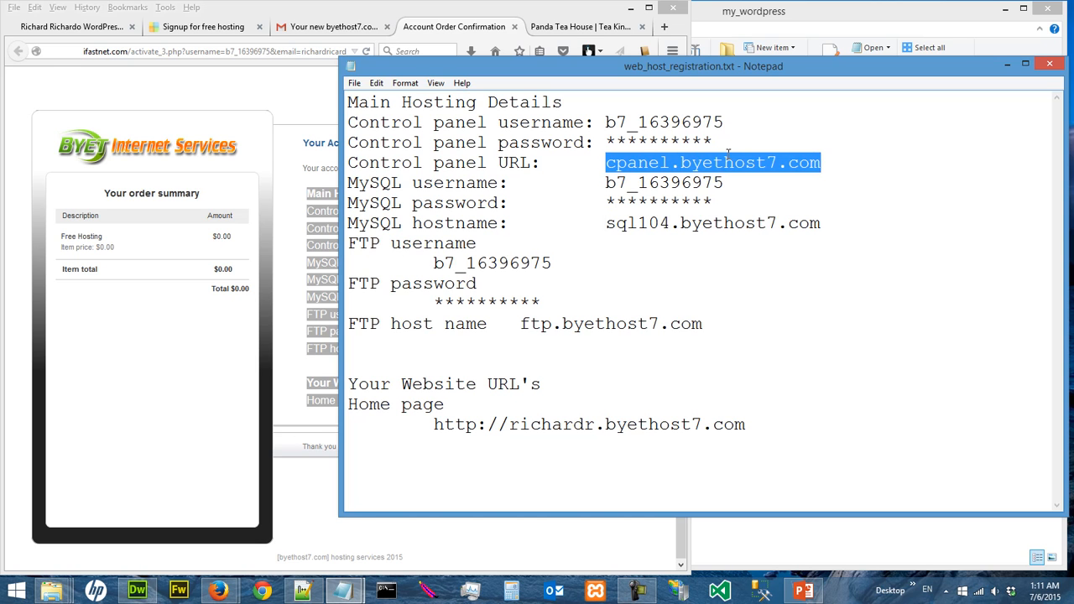
left_click(610, 124)
left_click_drag(606, 122, 725, 123)
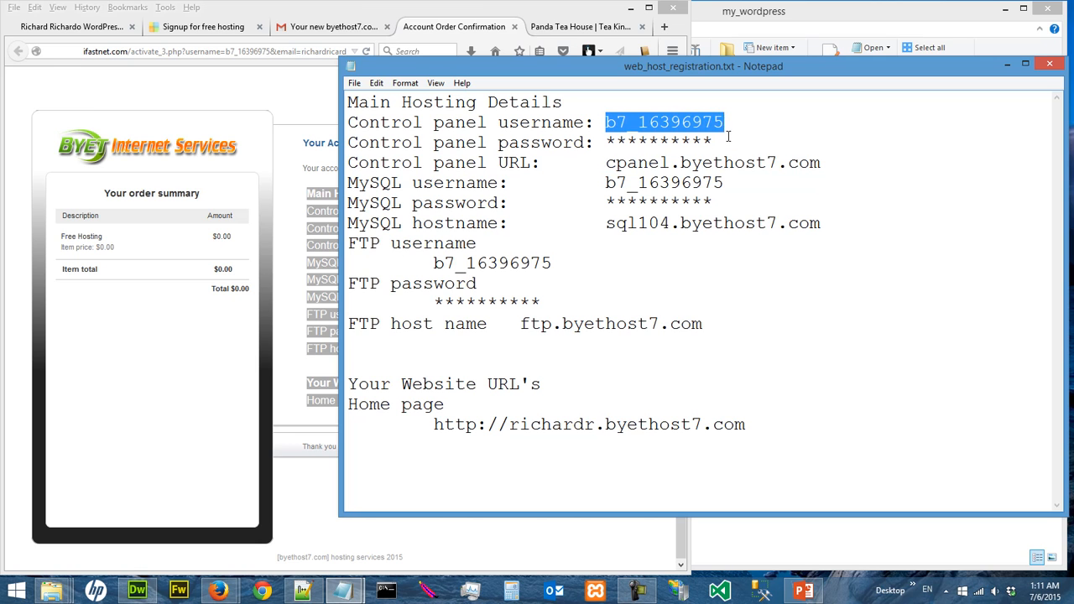
left_click(729, 136)
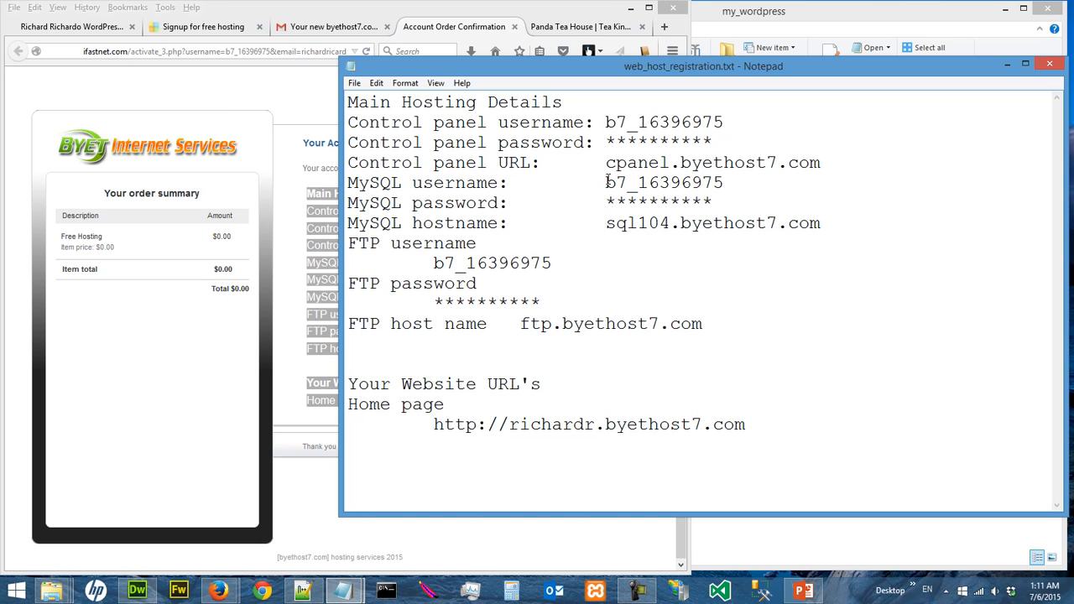
left_click(832, 223, "shift")
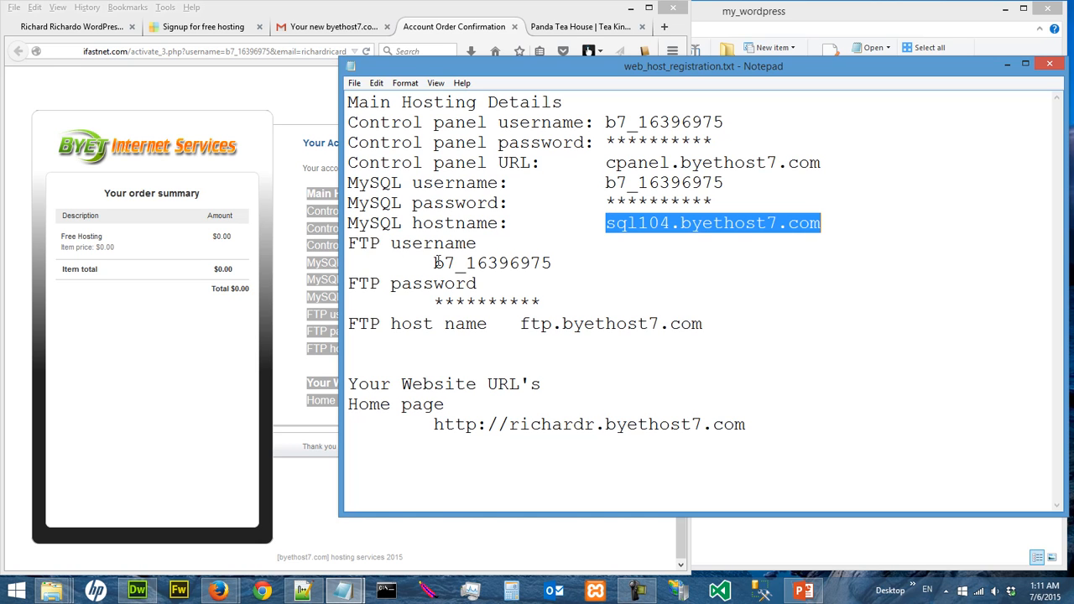
left_click(652, 223)
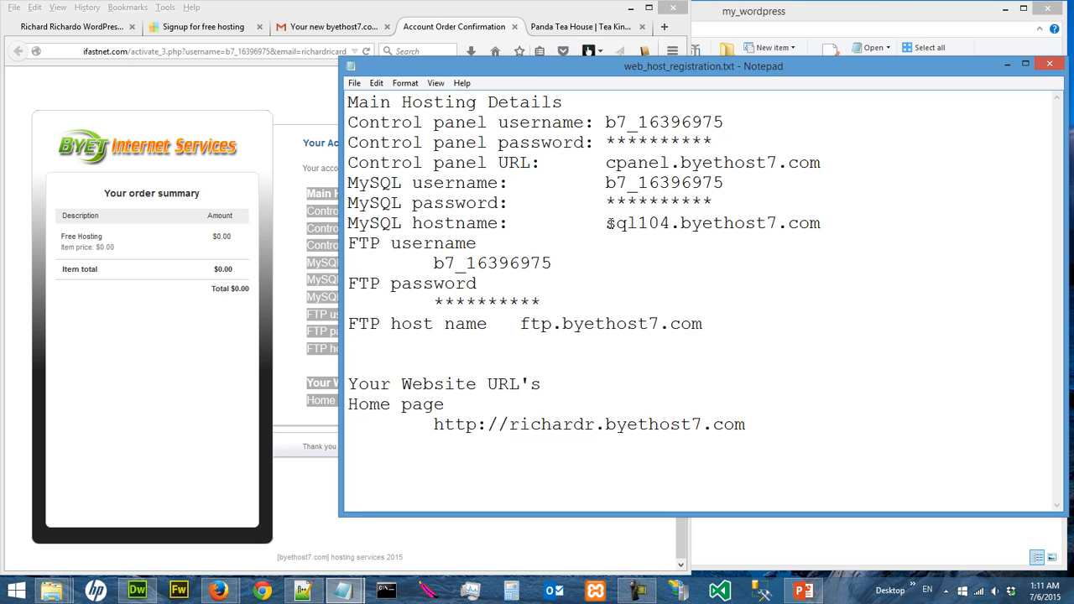
left_click_drag(602, 223, 821, 223)
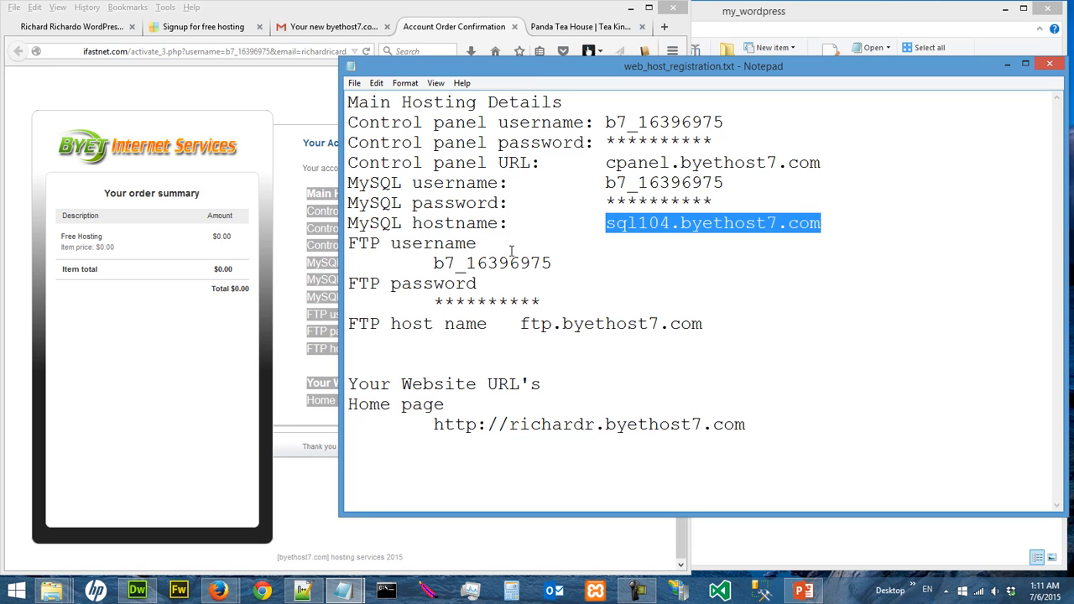
- Join the FTP username to its label's line with a colon, aligned with the other values
left_click(433, 263)
key("BackSpace")
key("BackSpace")
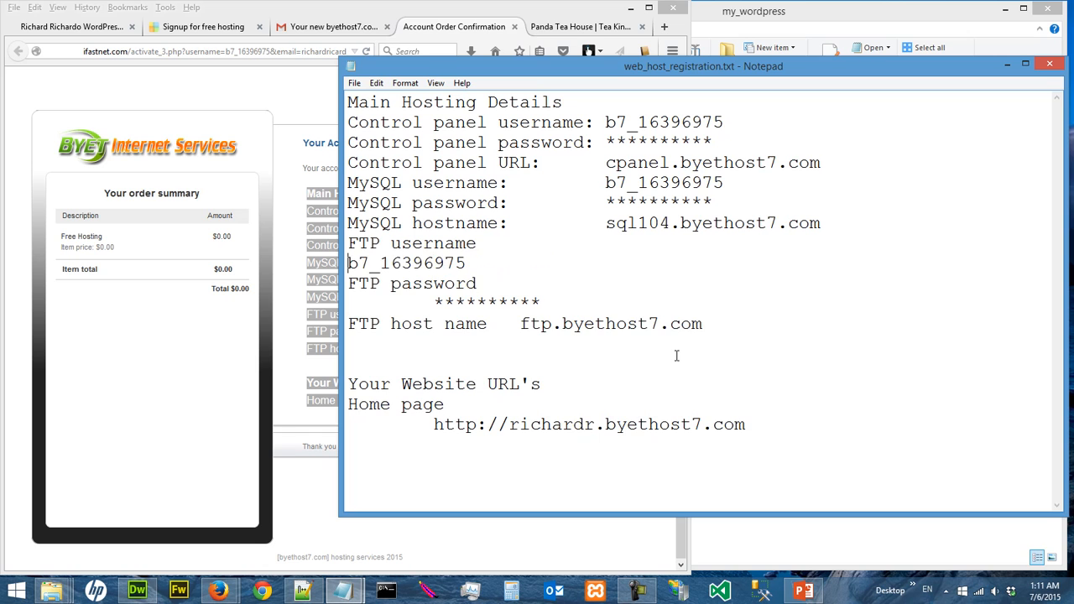
type(":")
key("Tab")
key("Tab")
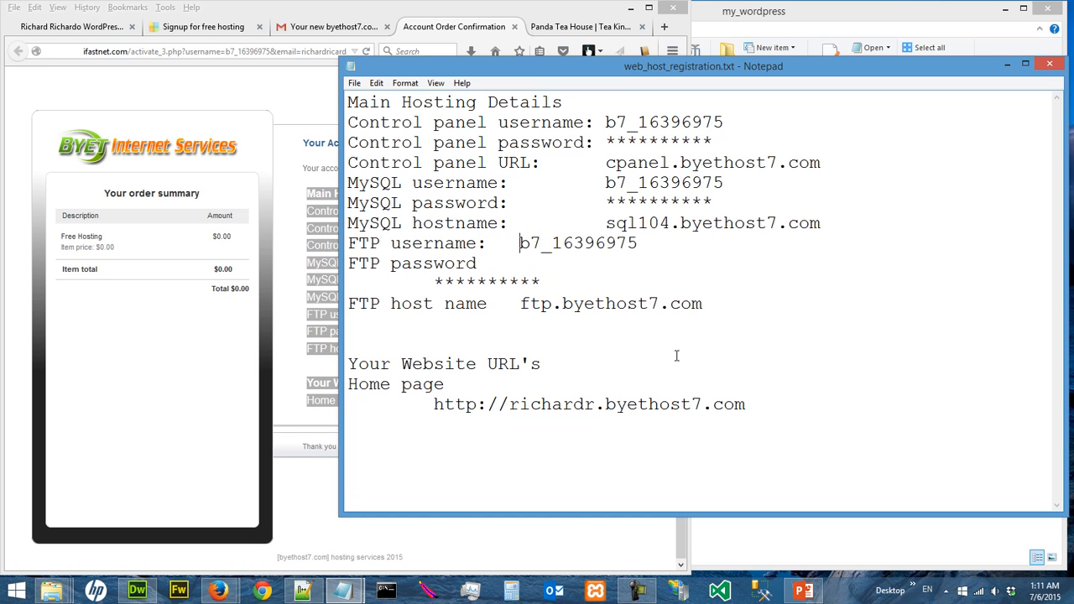
- Join the masked FTP password to its label's line with a colon and align it with the values above
key("Down")
key("Down")
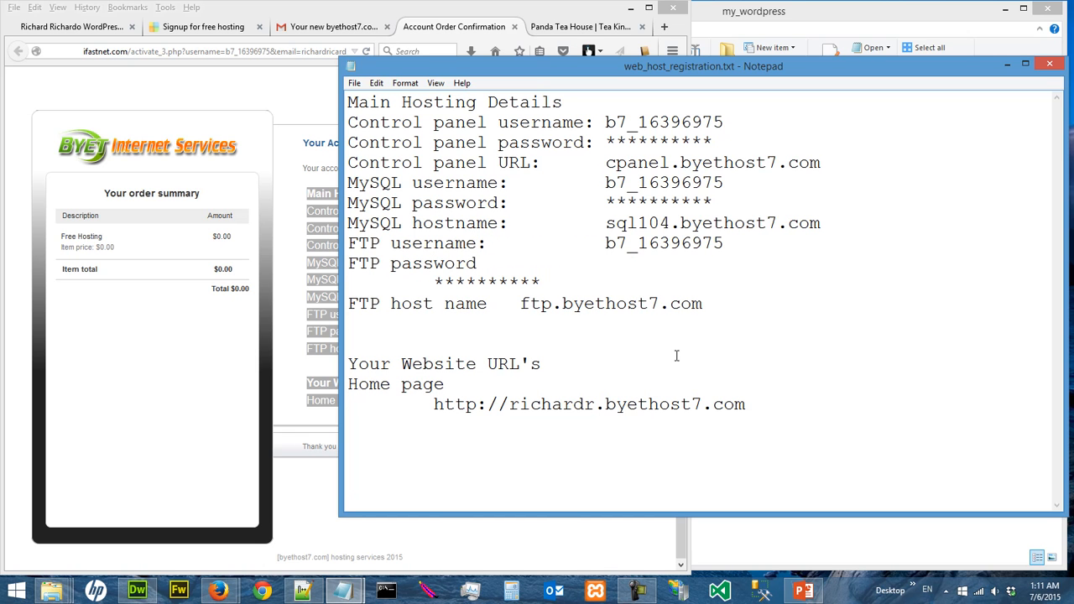
key("Left")
key("Left")
key("BackSpace")
key("BackSpace")
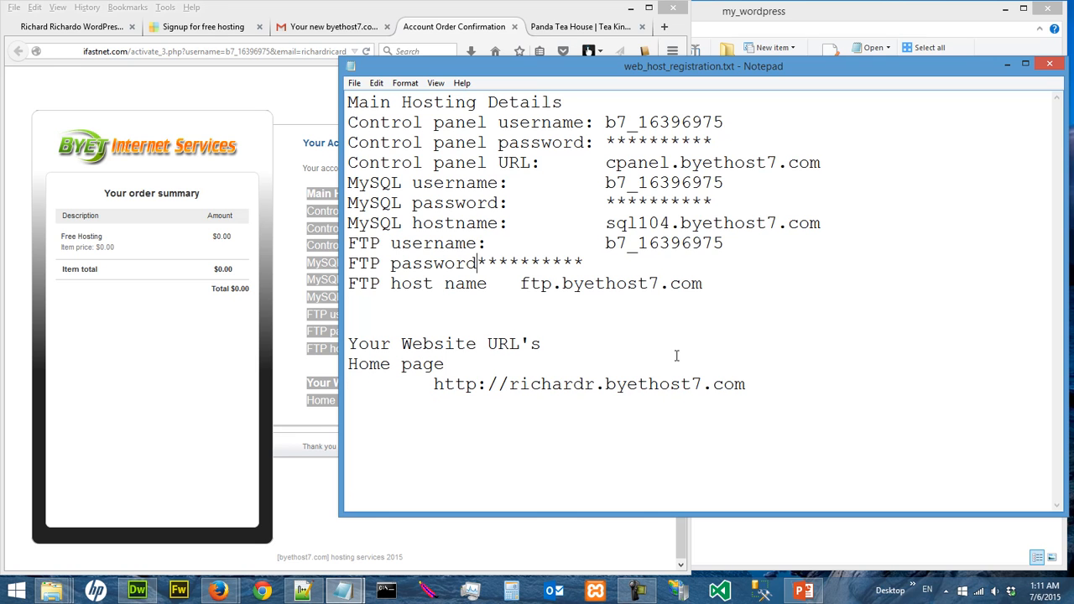
type(":")
key("Tab")
key("Tab")
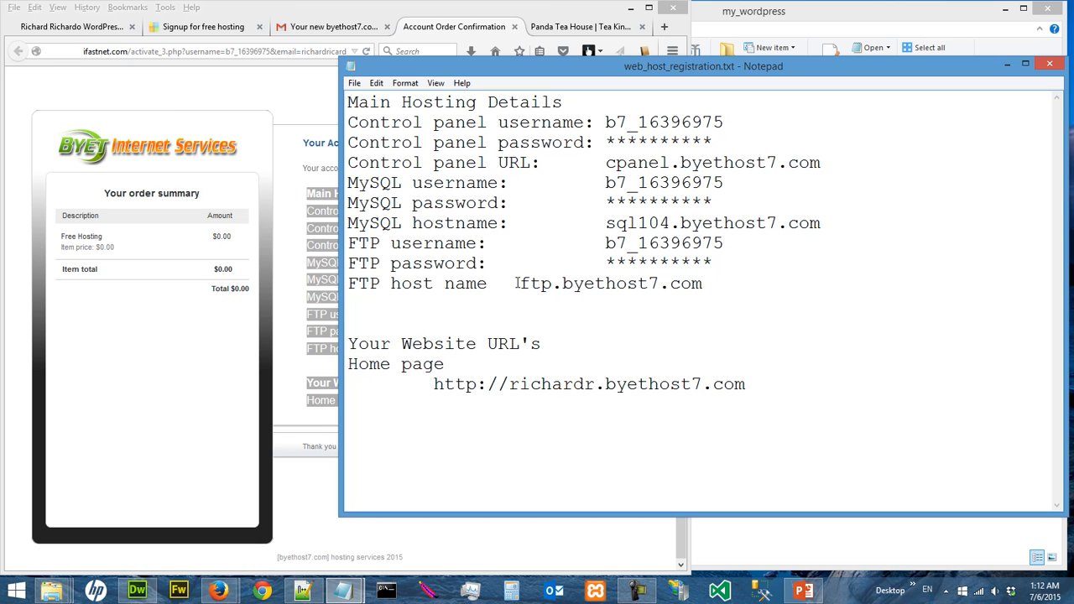
- Add a colon after the FTP host name label and align ftp.byethost7.com with the other values
key("BackSpace")
key("BackSpace")
key("BackSpace")
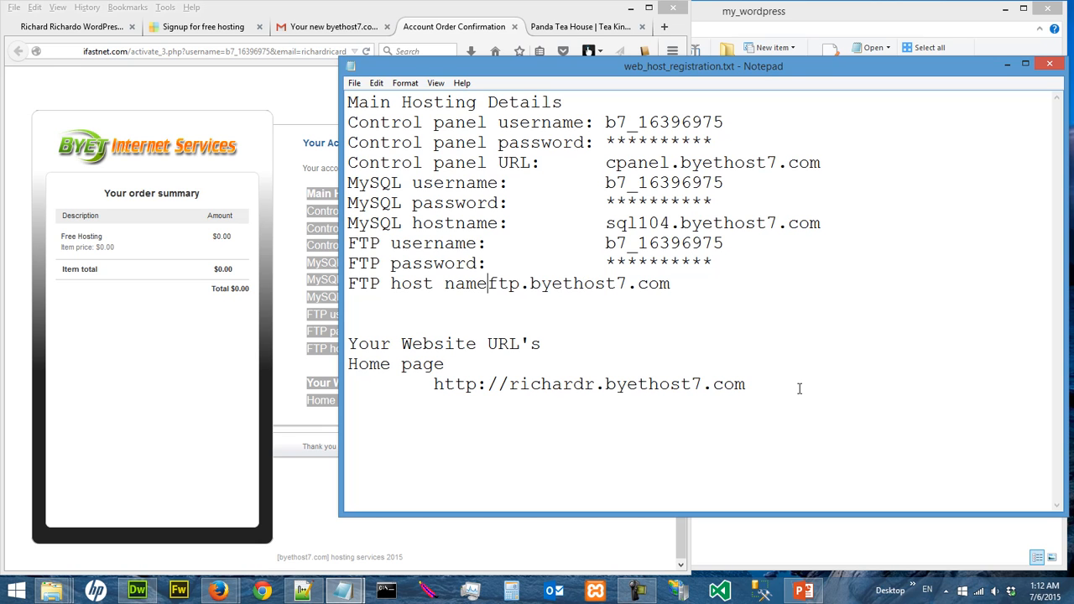
type(":")
key("Tab")
key("Tab")
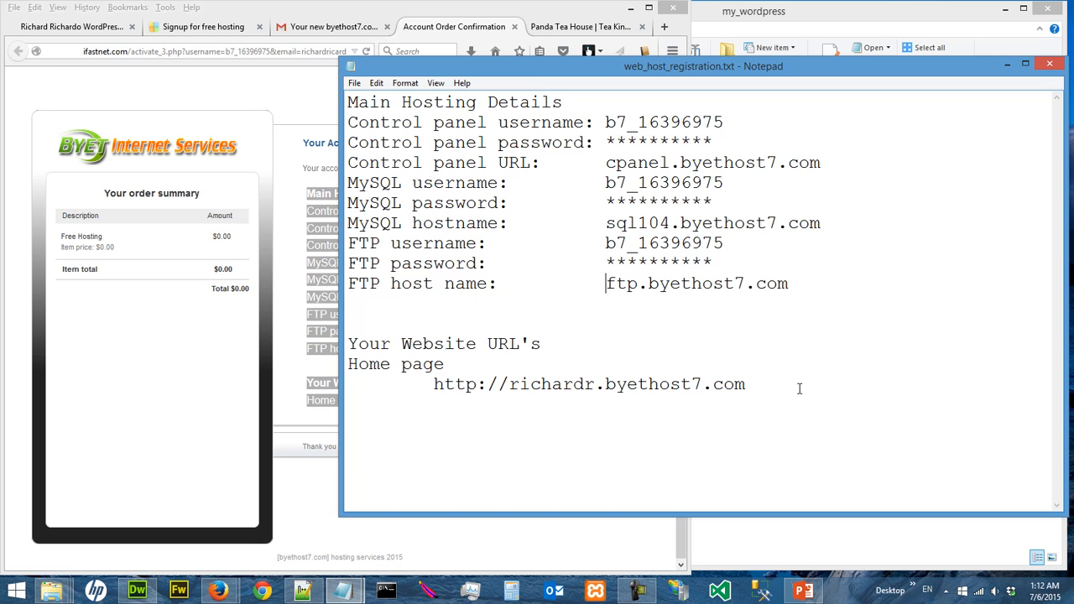
- Join the home page URL to its label's line with a colon, aligned with the hosting details above
key("Right")
key("BackSpace")
key("BackSpace")
type(":")
key("Tab")
key("Tab")
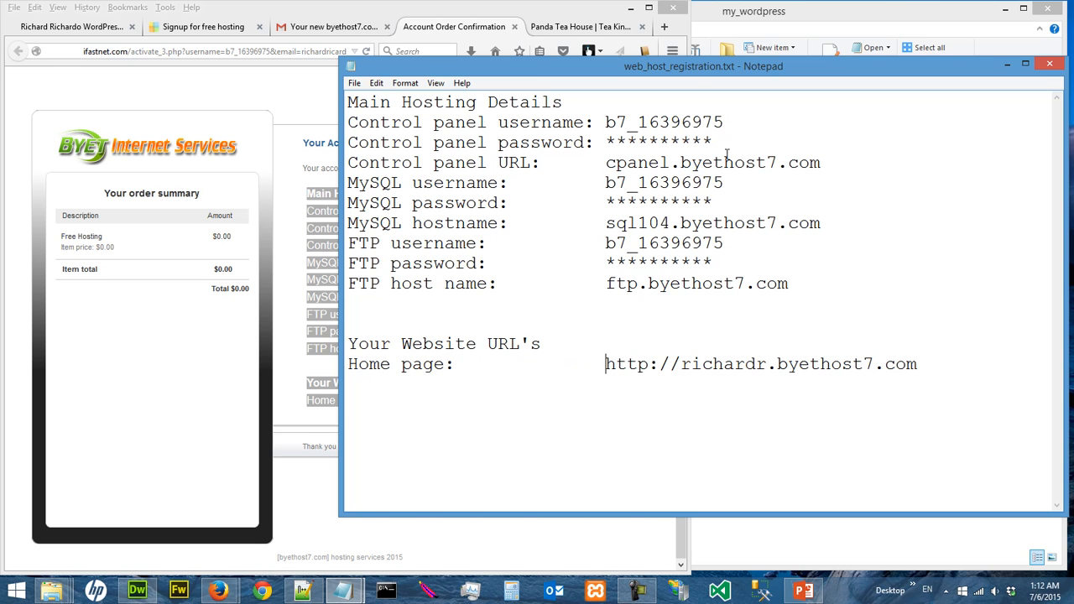
- Reposition the text file's window and copy the home page URL
left_click_drag(692, 67, 631, 70)
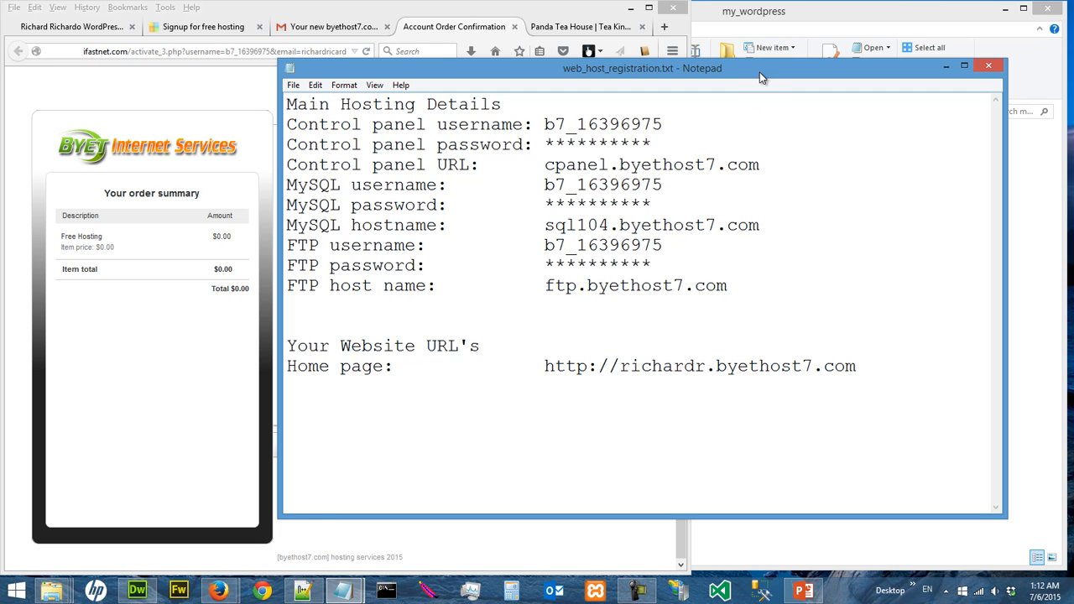
left_click_drag(759, 70, 790, 69)
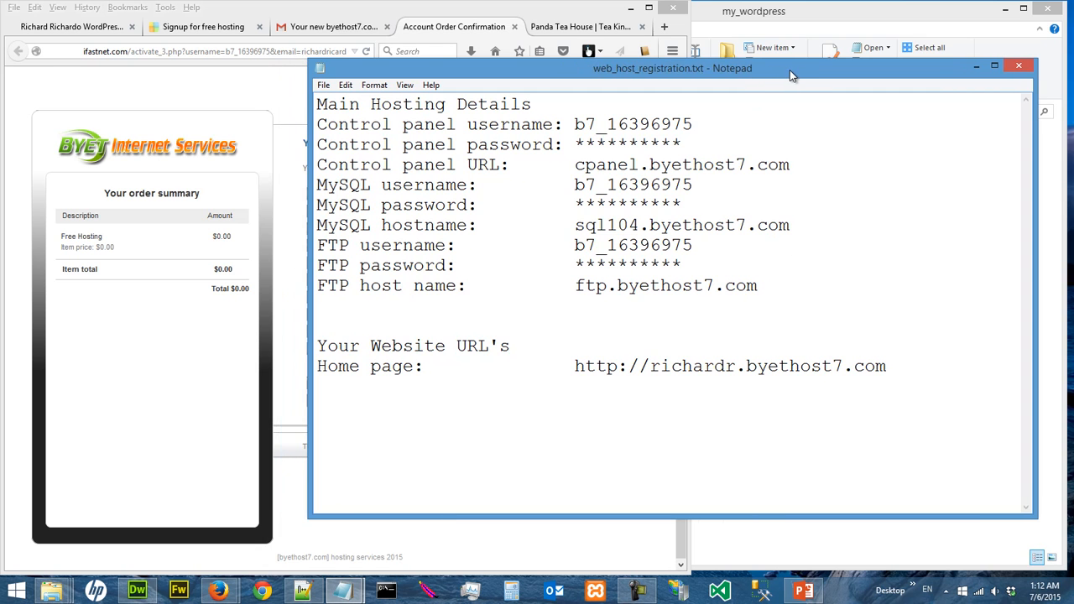
double_click(888, 367)
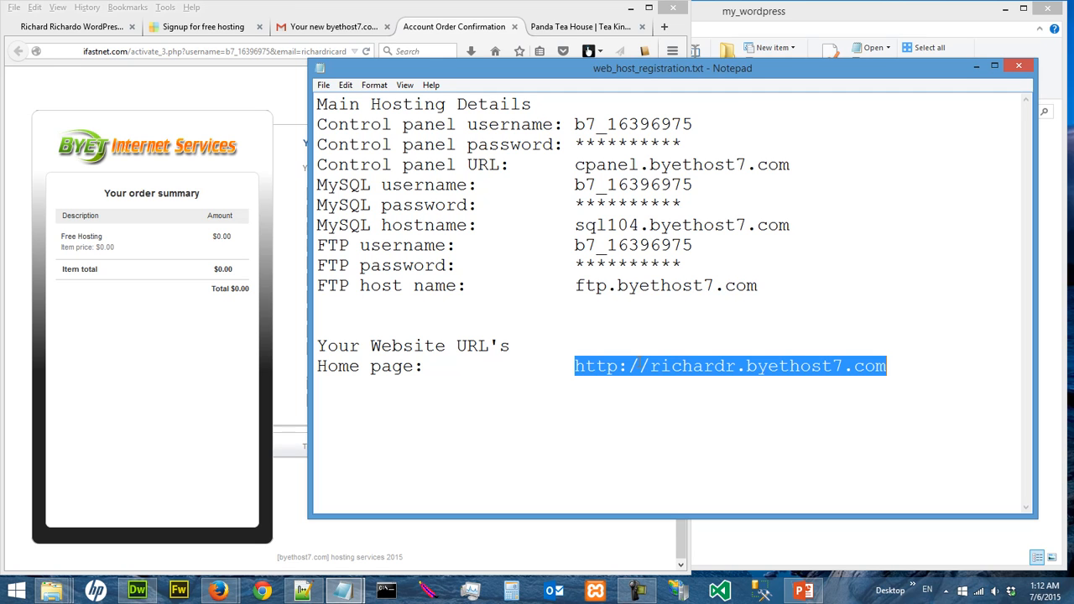
right_click(639, 363)
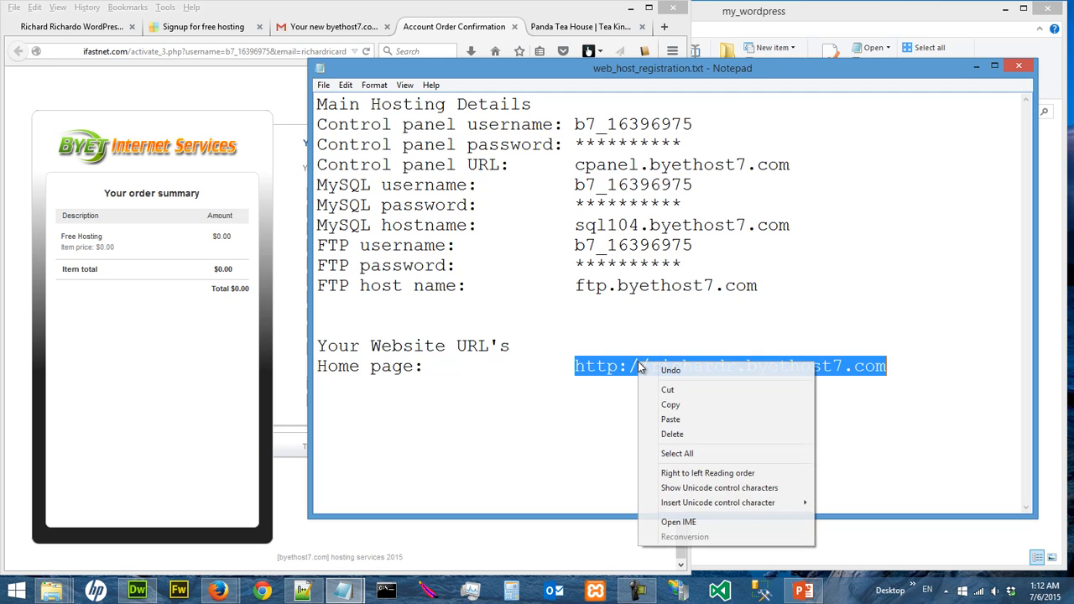
left_click(671, 406)
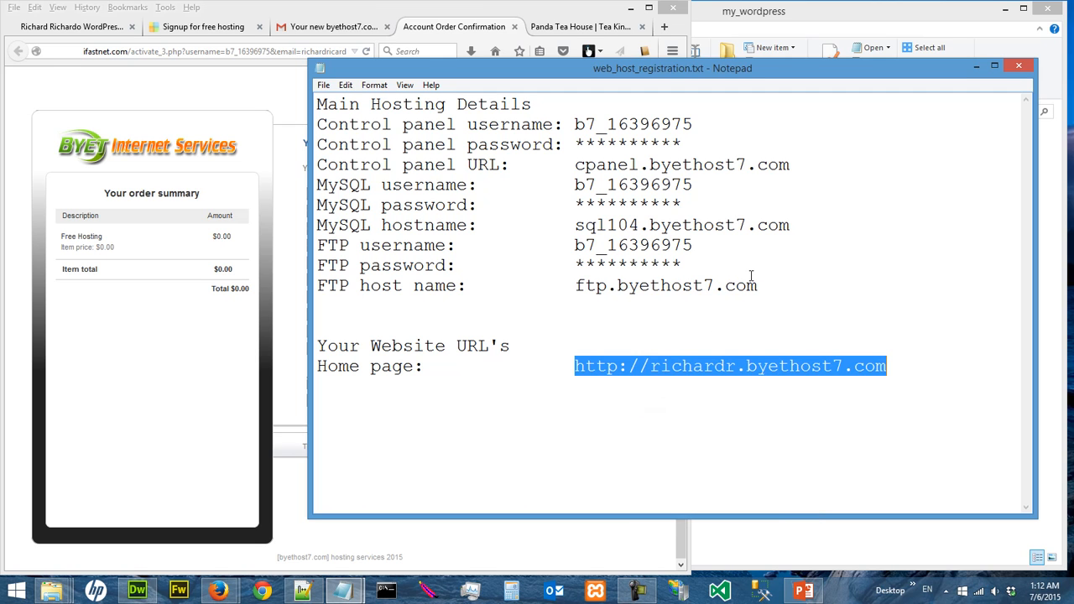
- Add the notes "ctrl-c: copy" and "ctrl-v: paste" on two lines below the home page URL, after a blank line
left_click(921, 366)
key("Return")
type("ctr")
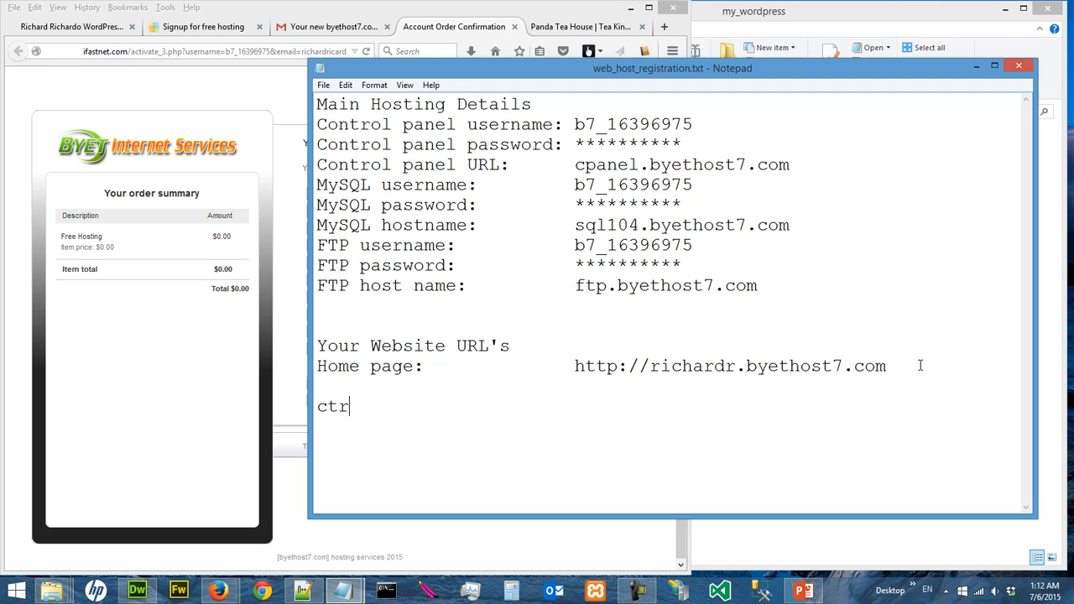
type("l-c:")
key("Tab")
key("Tab")
type("copy")
key("BackSpace")
key("BackSpace")
key("BackSpace")
key("BackSpace")
type("\\")
key("BackSpace")
type("copy")
key("Return")
type("ctrl-v: paste")
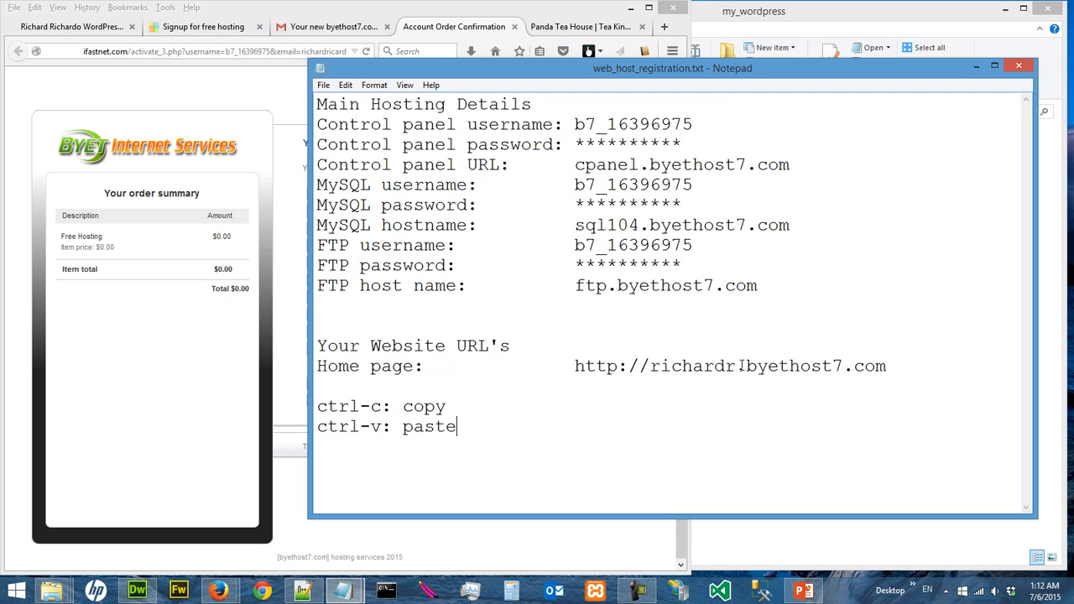
- Switch to Firefox and open the home page URL from the text file in a new tab
left_click_drag(578, 364, 895, 359)
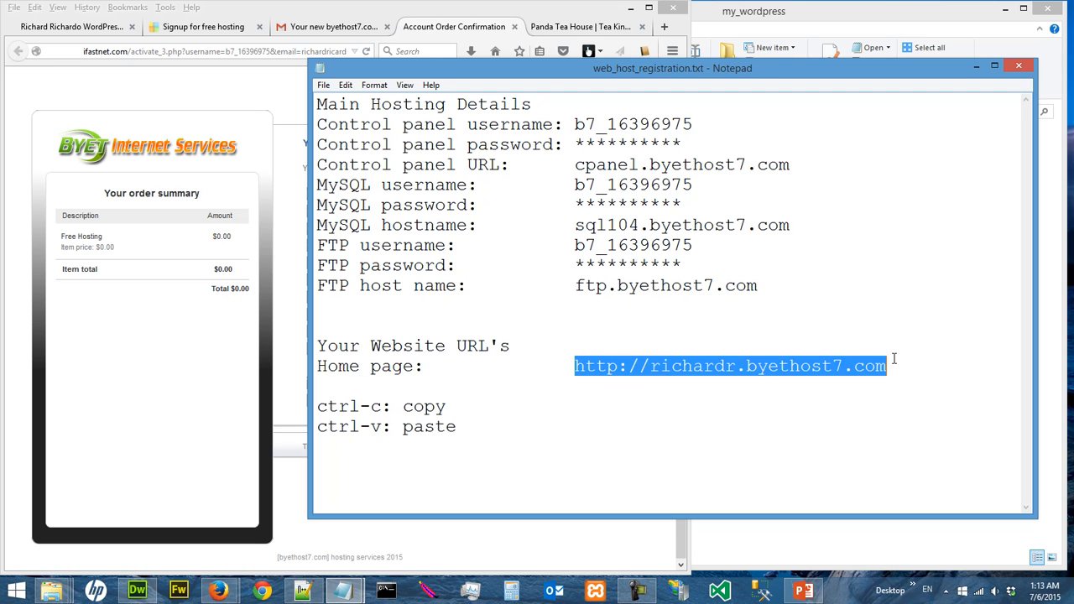
left_click(537, 10)
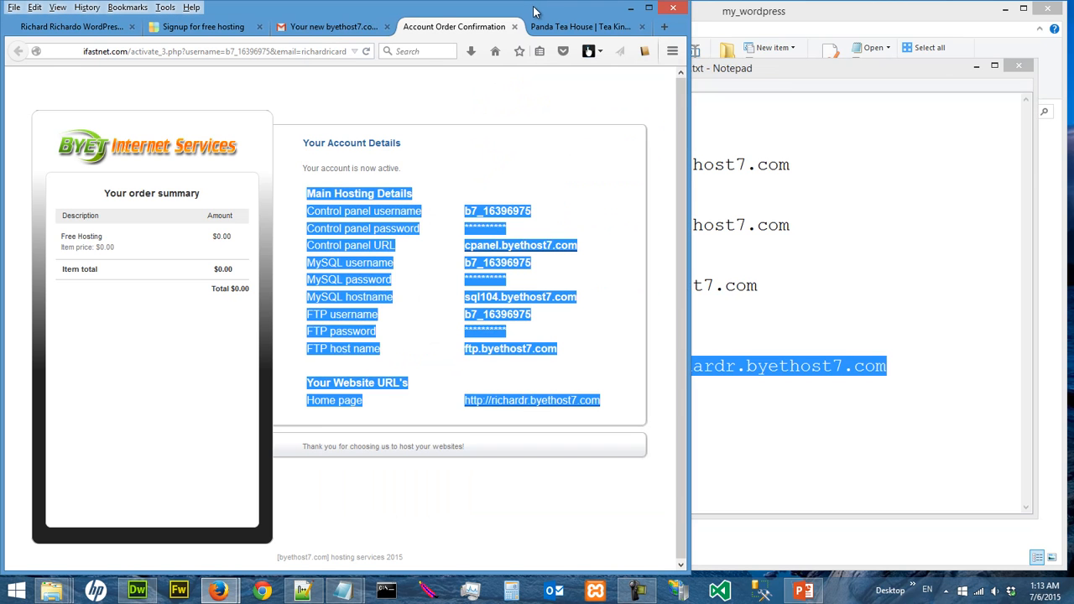
left_click(664, 26)
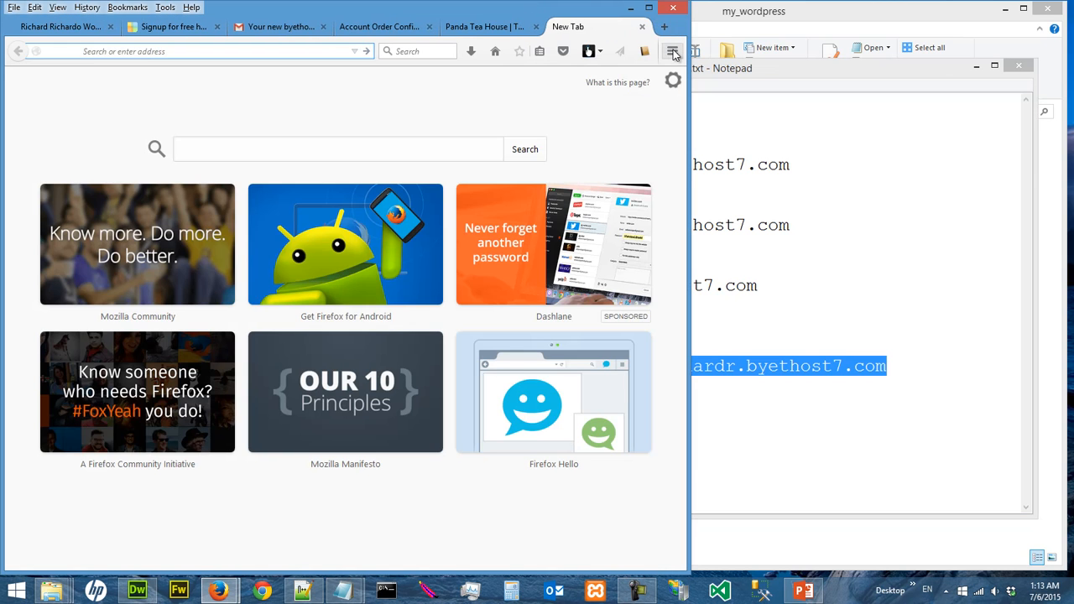
key("ctrl+v")
key("Return")
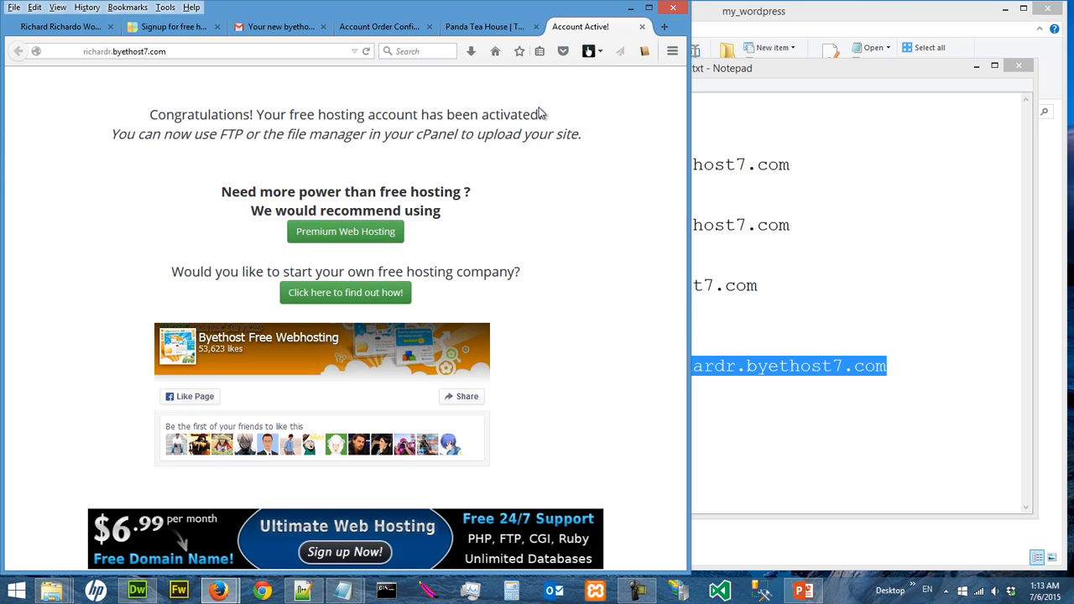
- Compare the finished Panda Tea House site, including its menus and page content, with the new hosting account's home page
left_click(483, 30)
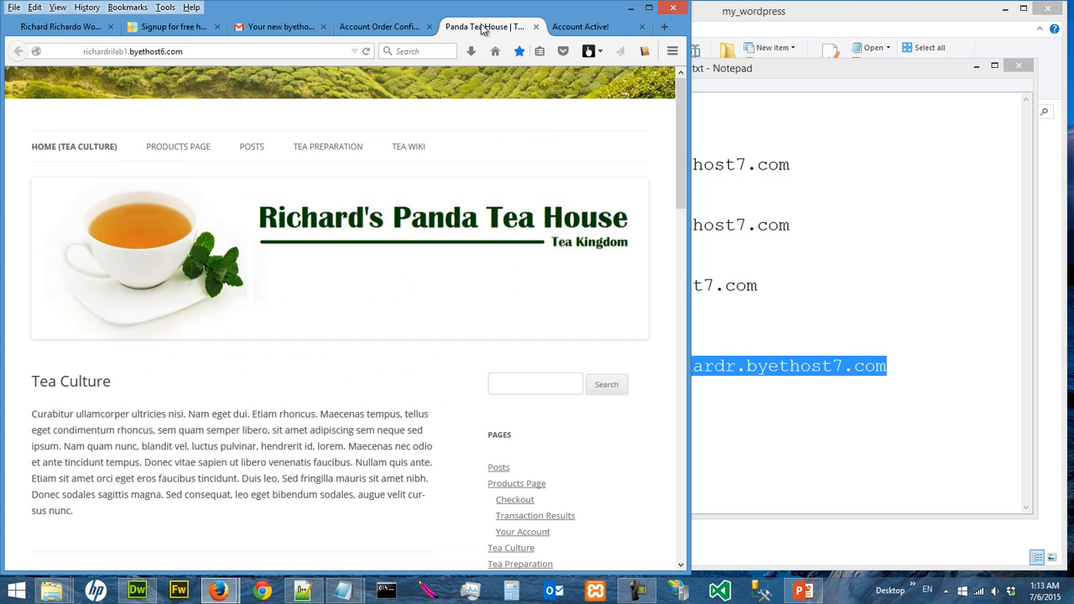
left_click_drag(722, 159, 840, 163)
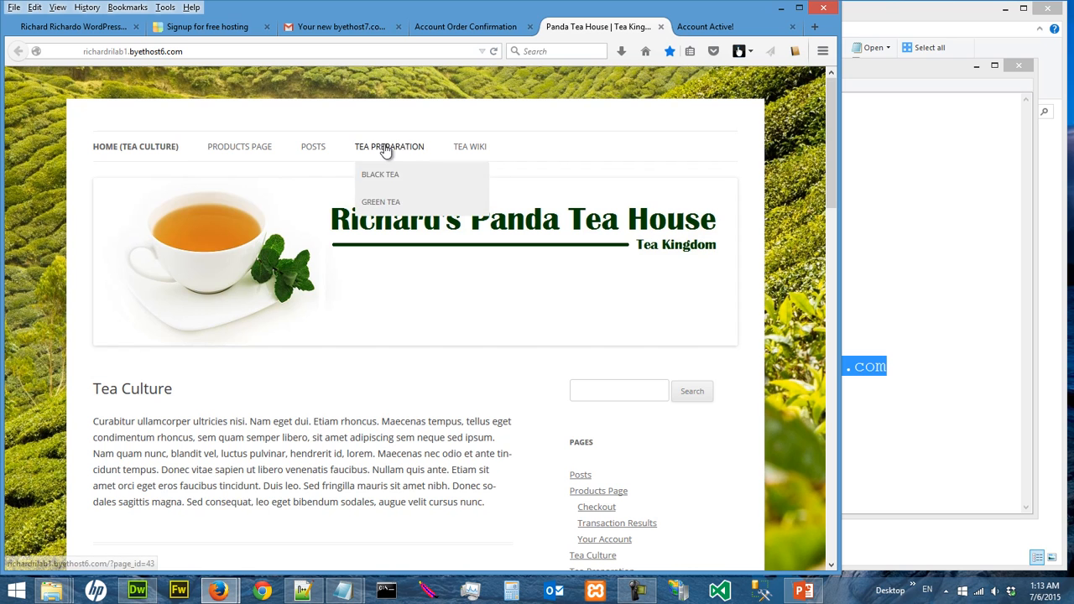
mouse_move(247, 156)
scroll(285, 393, "down", 3)
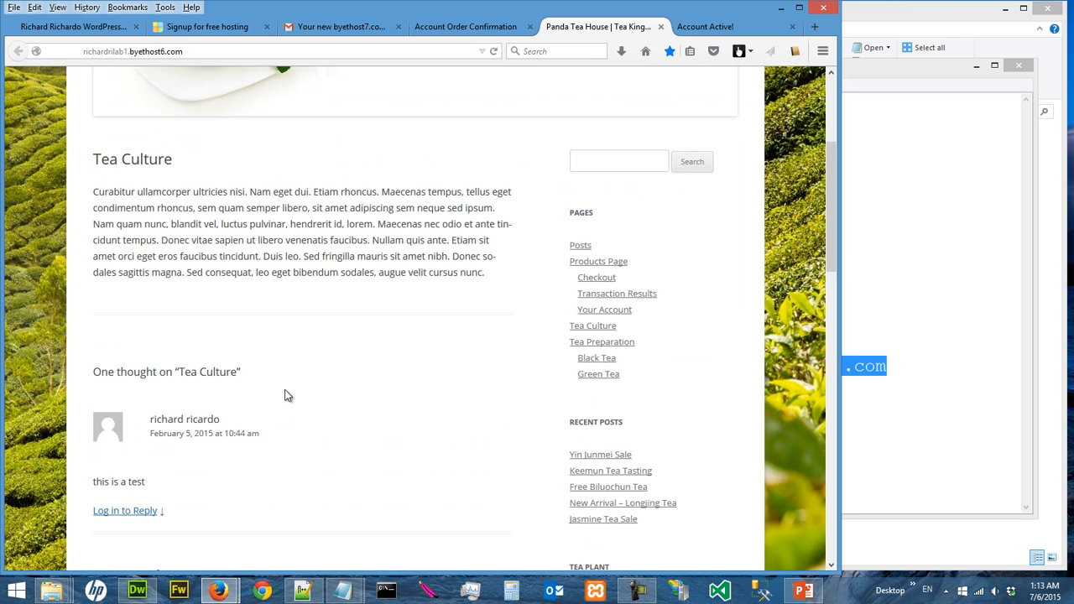
scroll(286, 393, "up", 2)
scroll(287, 391, "up", 1)
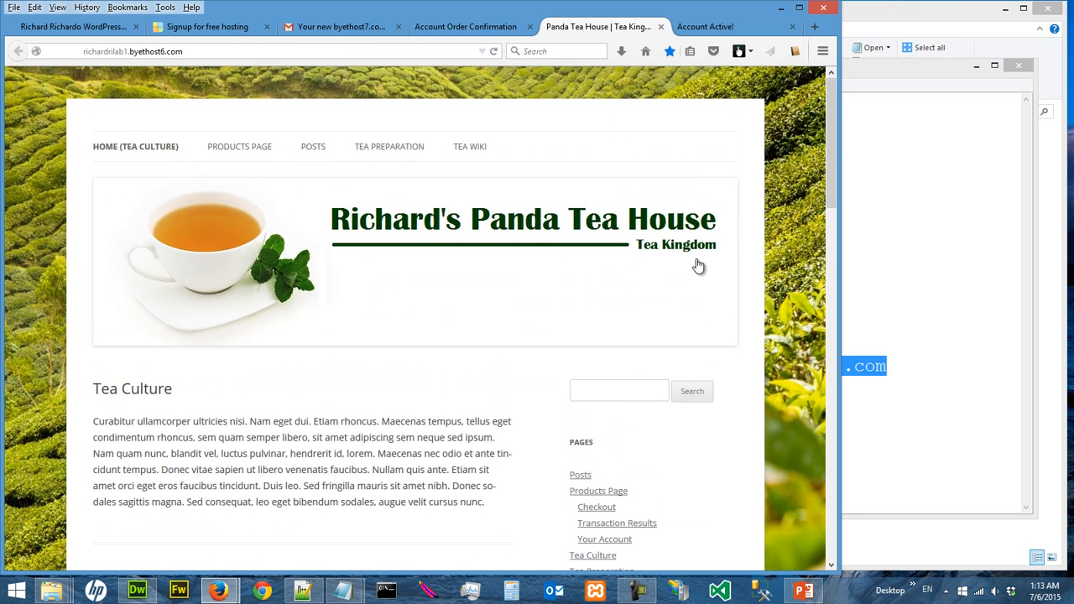
left_click_drag(840, 215, 707, 216)
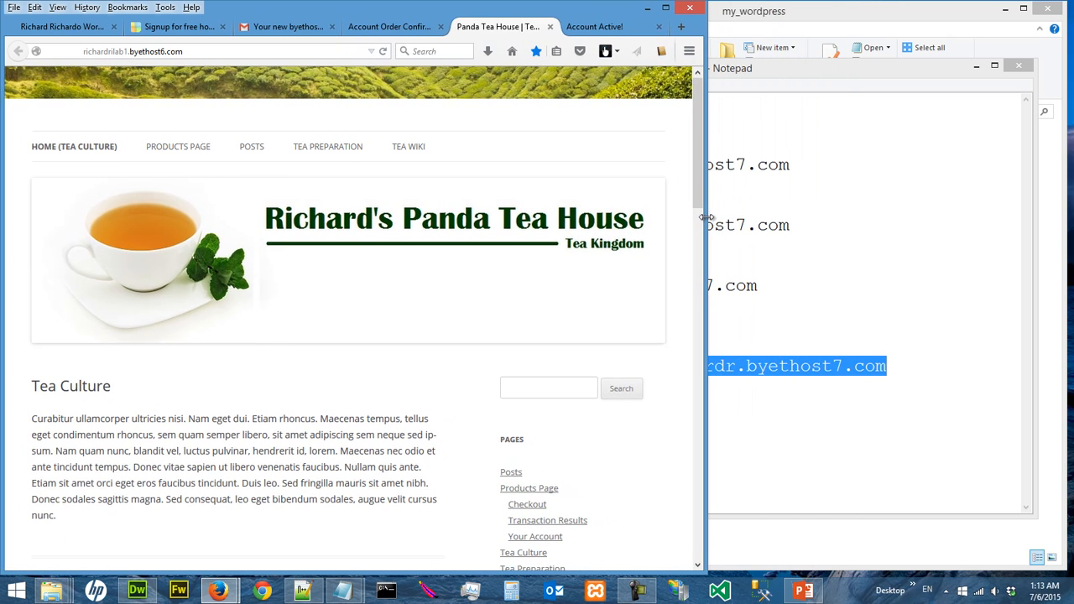
left_click(598, 27)
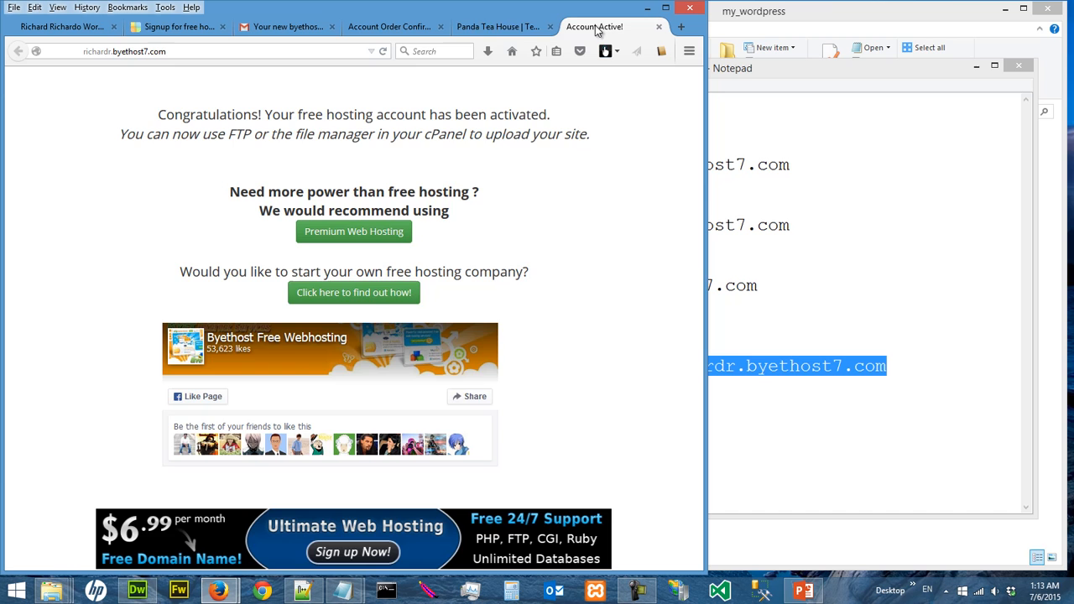
left_click(518, 27)
left_click_drag(706, 101, 778, 101)
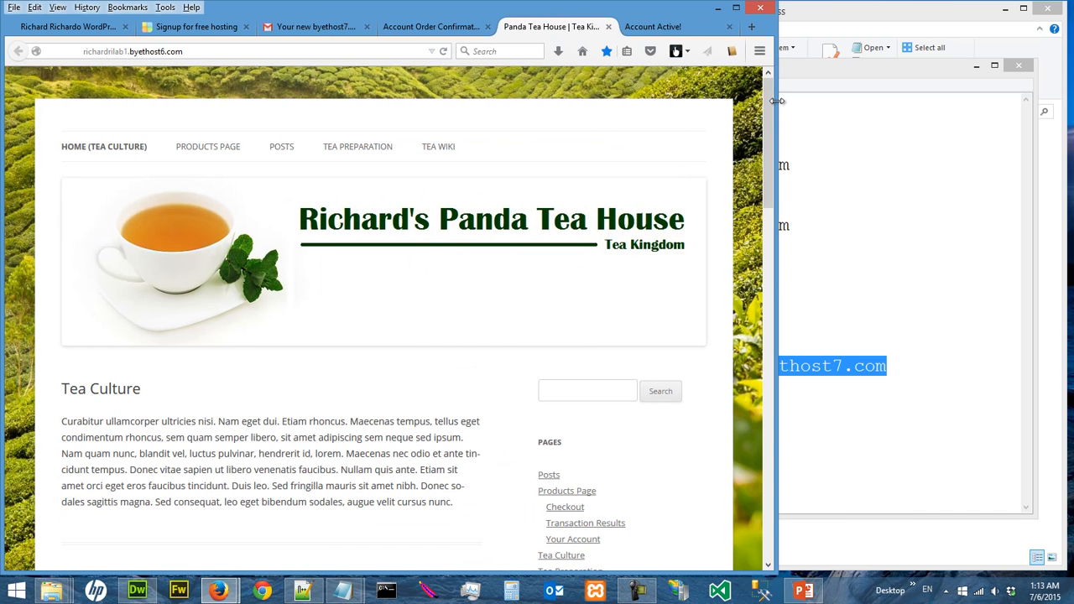
left_click(633, 30)
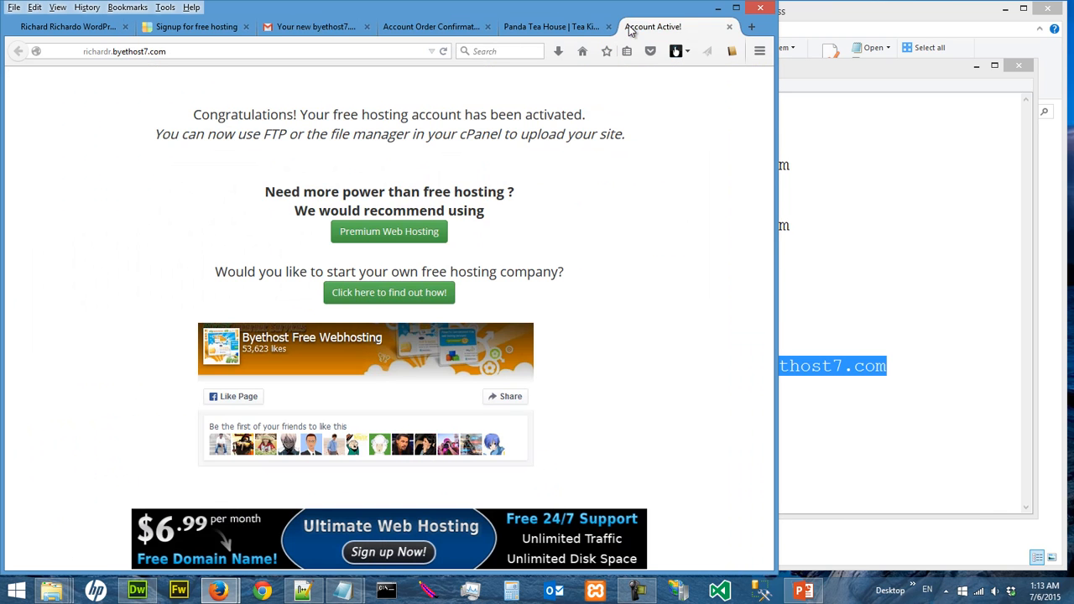
- Copy the control panel URL cpanel.byethost7.com from the text file and open it in a new Firefox tab
left_click(887, 240)
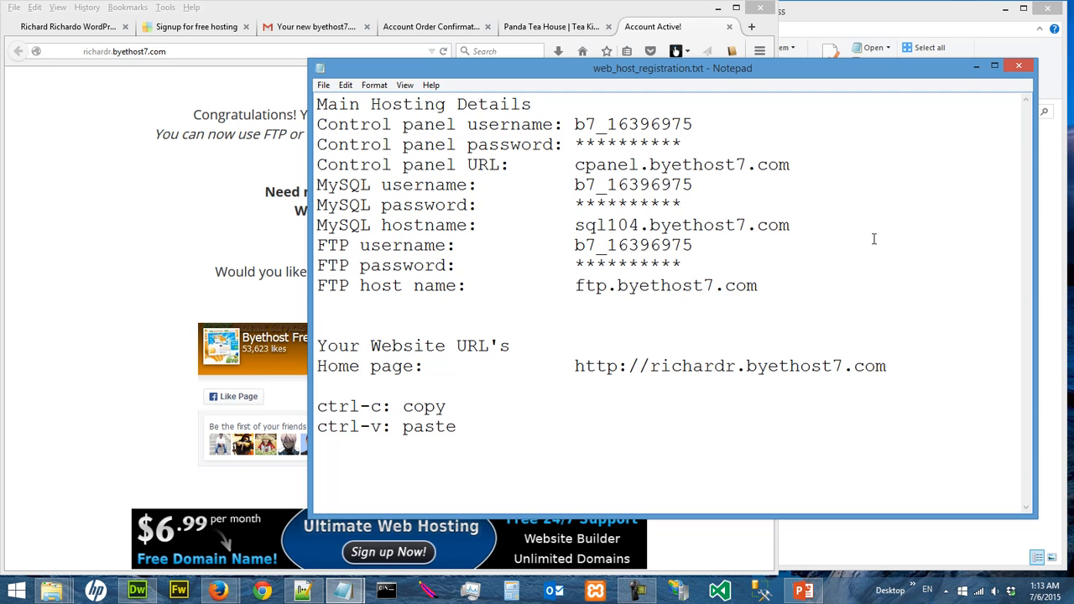
left_click_drag(722, 70, 731, 98)
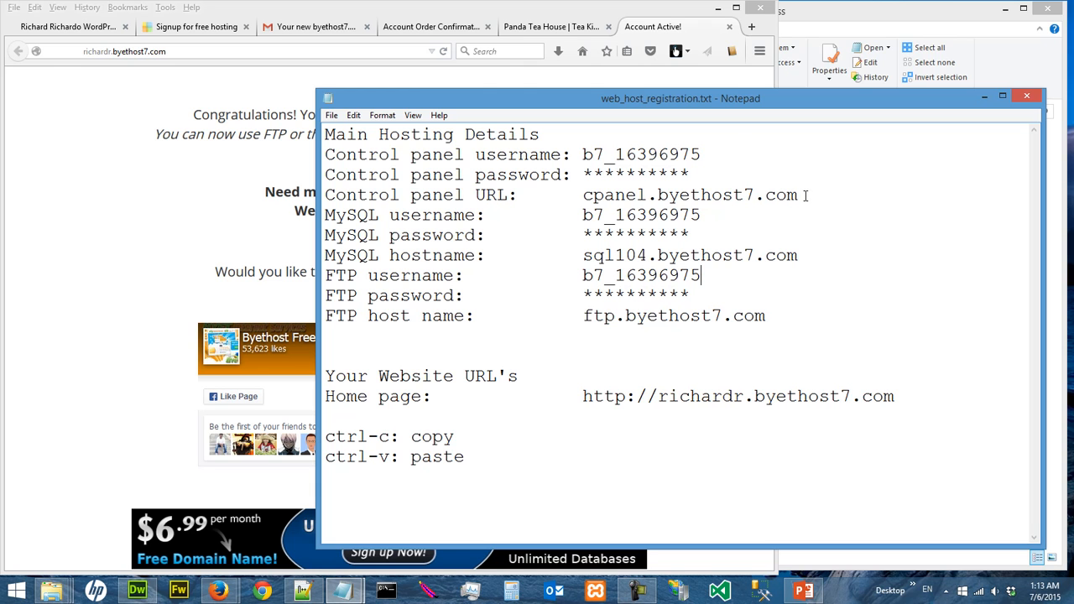
left_click_drag(800, 194, 588, 195)
key("ctrl+c")
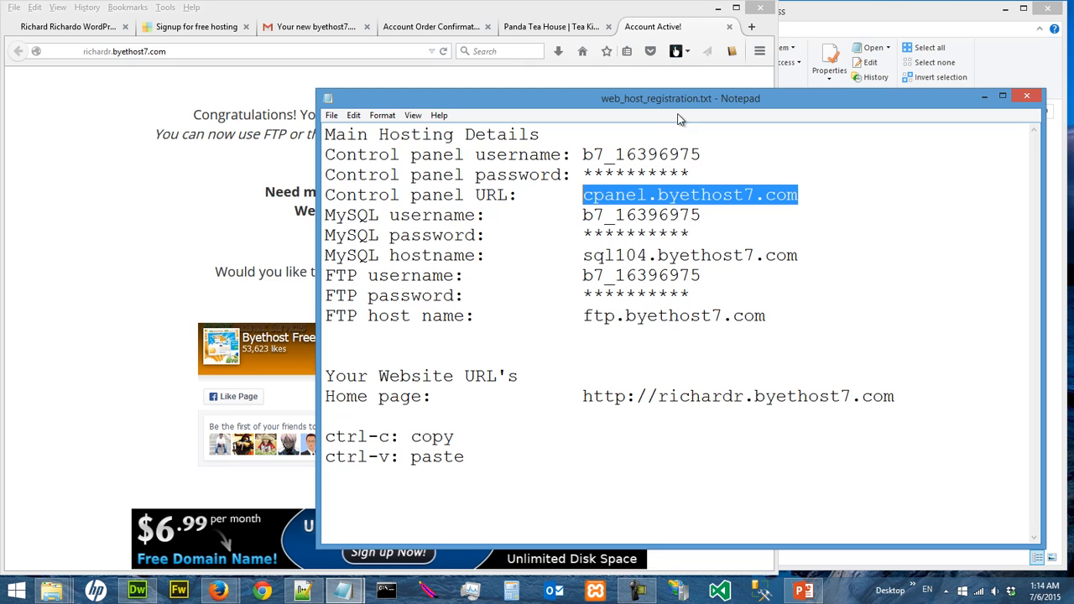
left_click(750, 27)
key("ctrl+v")
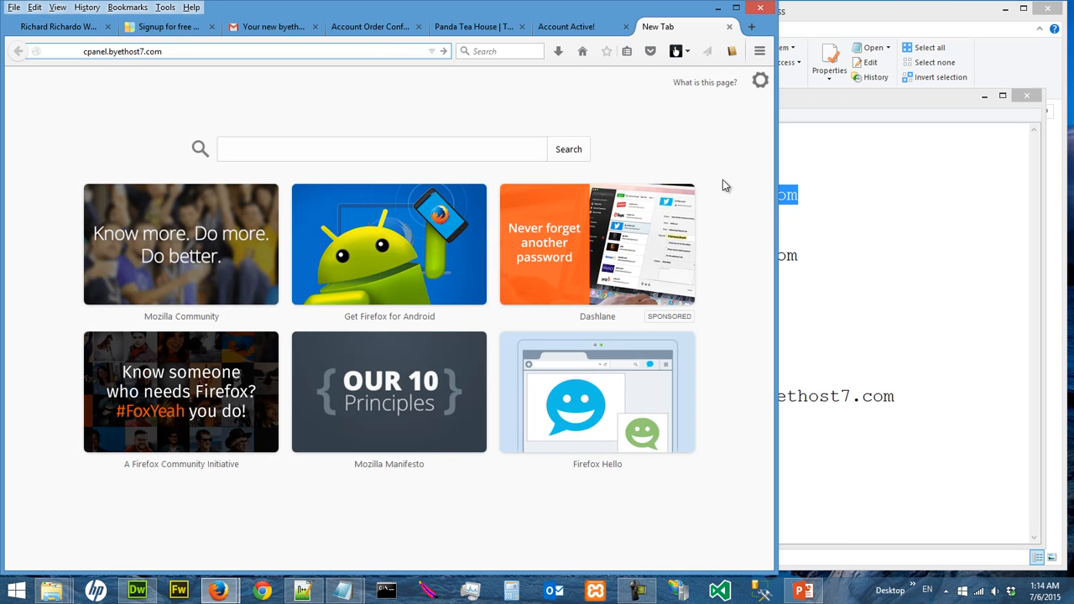
key("Return")
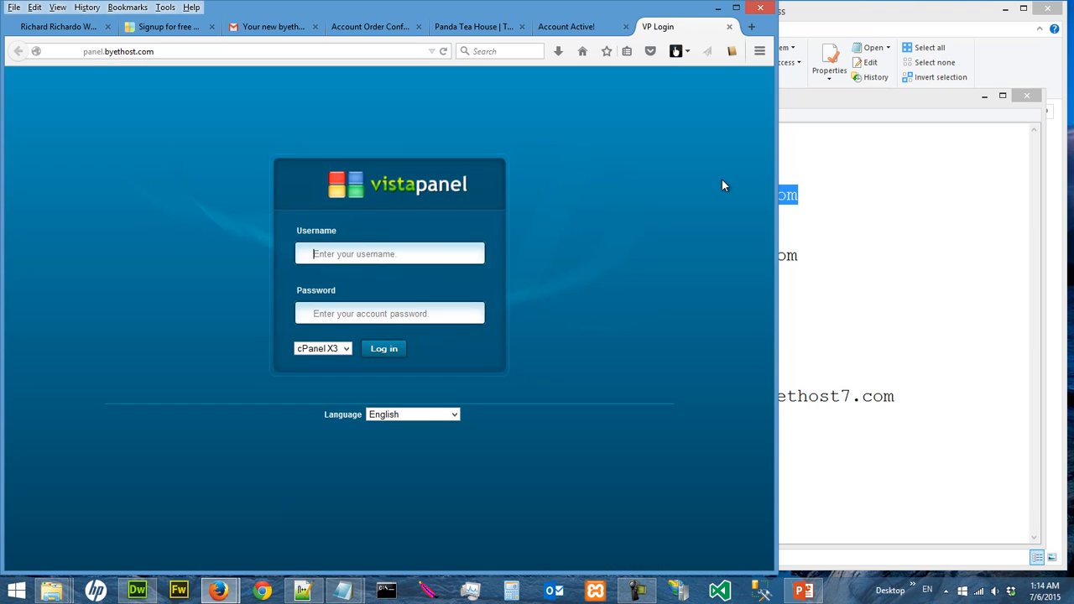
- Log in to the hosting control panel with the control panel username copied from the text file and the account password
left_click(836, 200)
left_click_drag(717, 152, 586, 148)
key("ctrl+c")
left_click(316, 256)
key("ctrl+v")
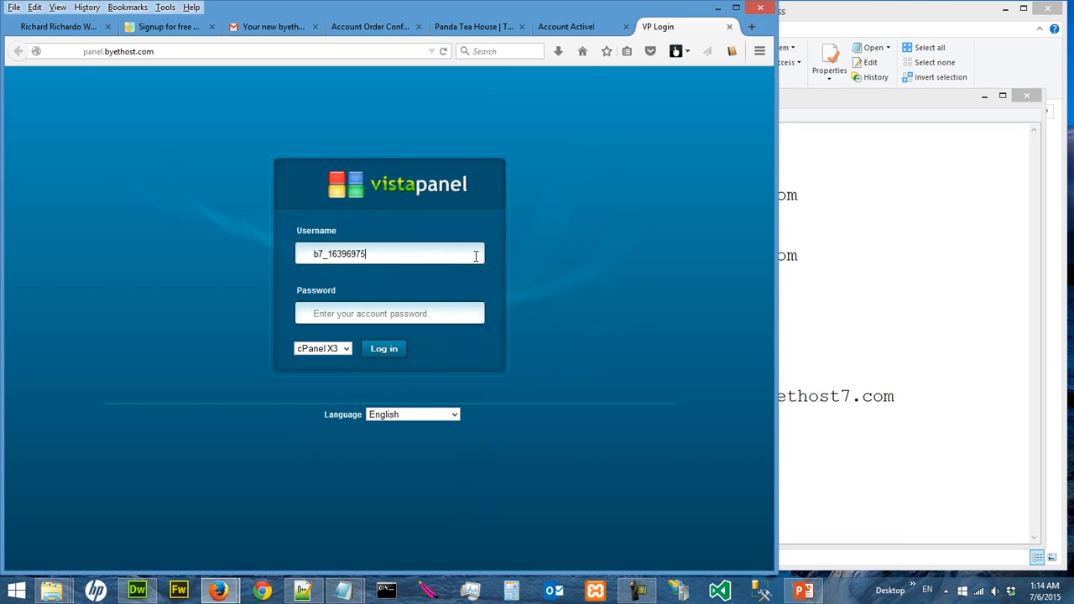
left_click(447, 315)
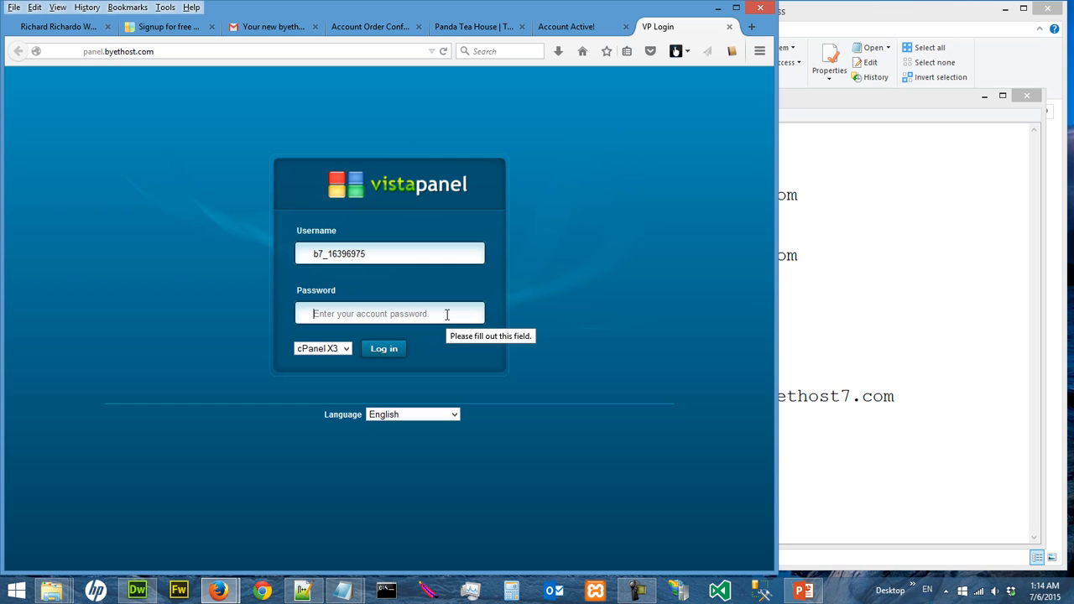
type("••")
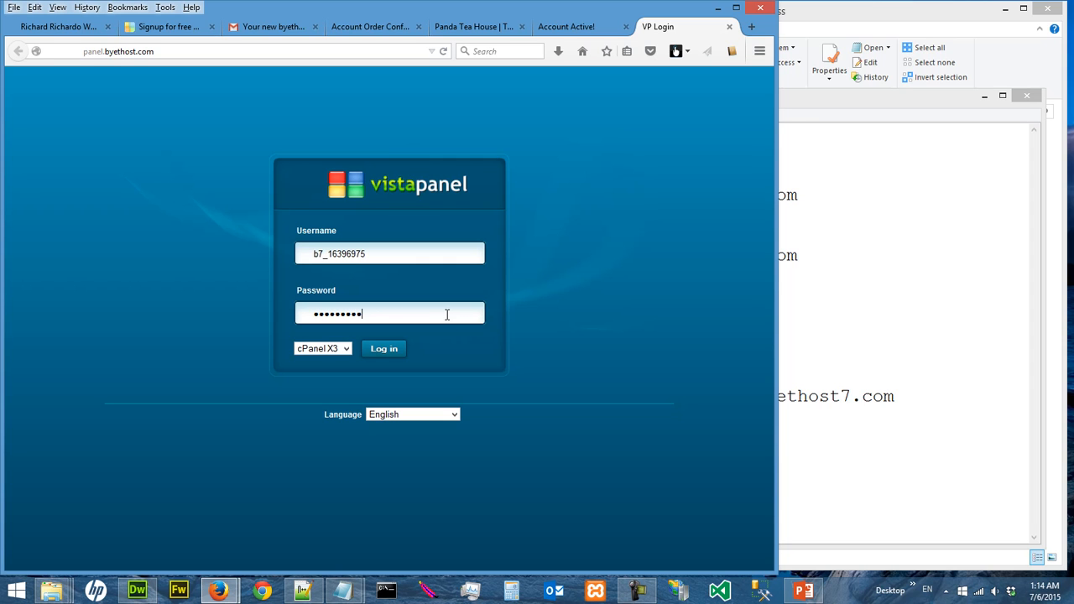
left_click(398, 350)
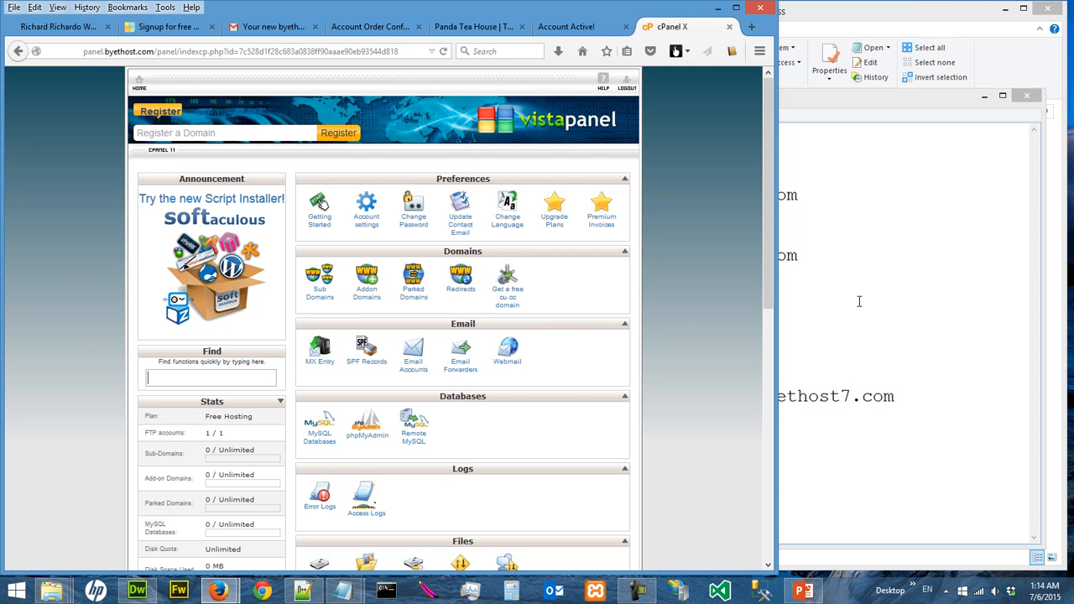
- Review the FTP details in web_host_registration.txt alongside the hosted home page and the control panel's statistics, account details and file tools
left_click(579, 26)
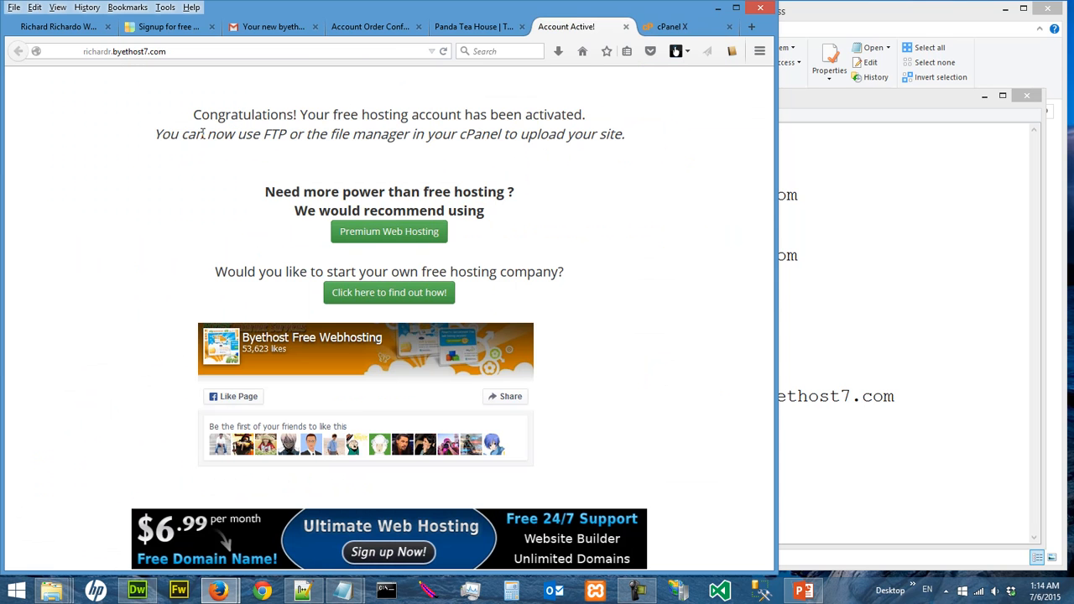
left_click(678, 28)
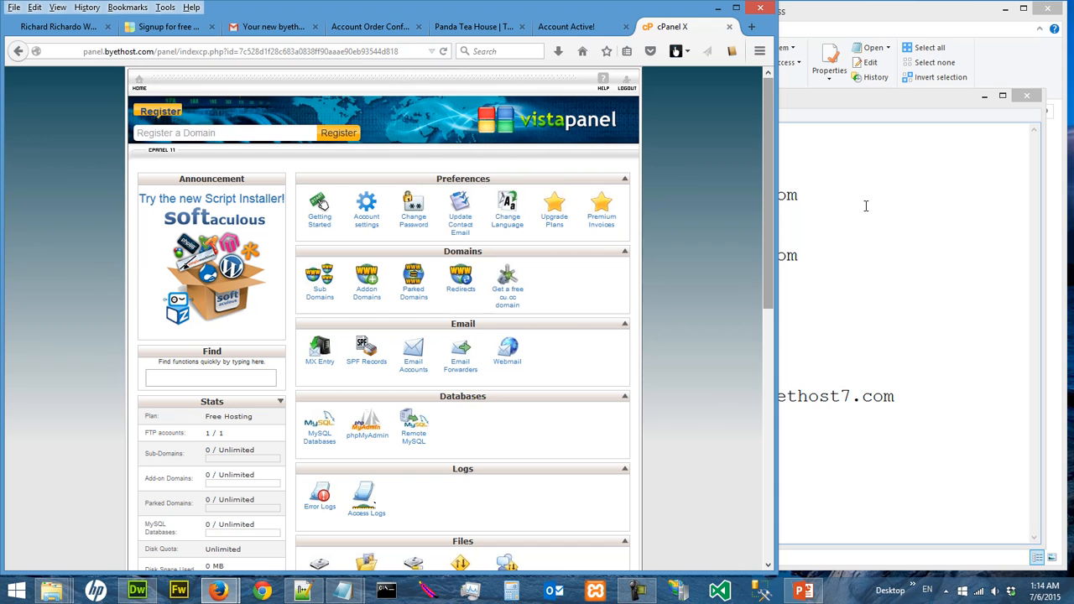
left_click(862, 205)
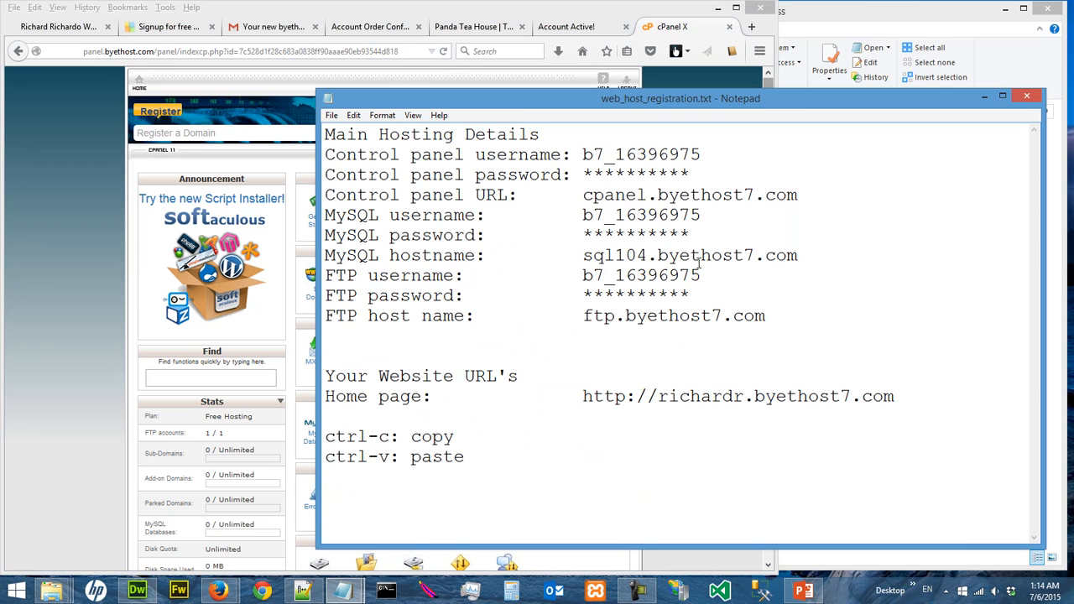
left_click_drag(785, 109, 809, 117)
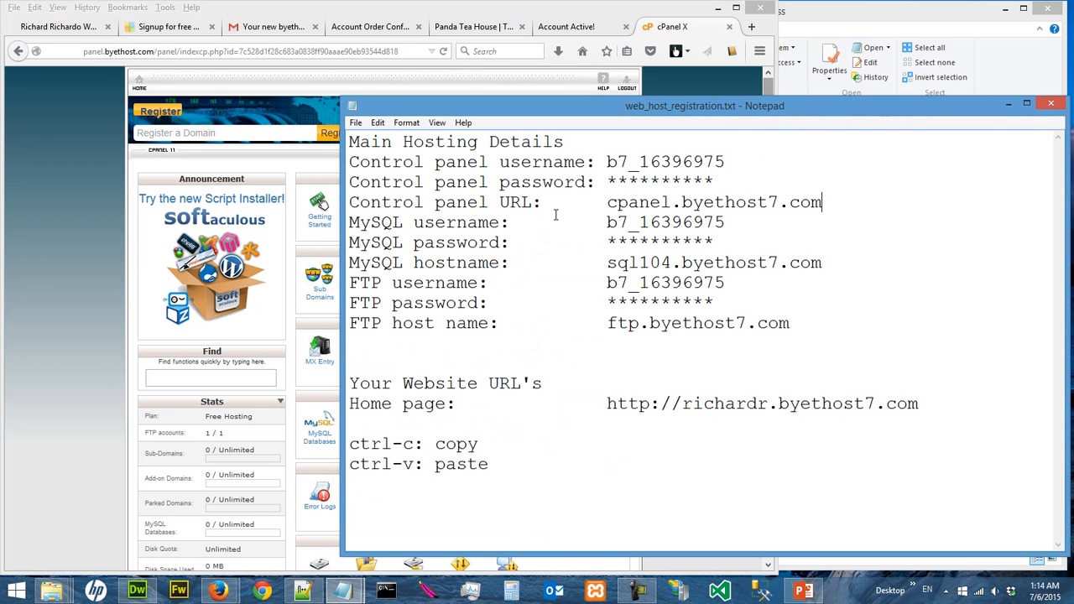
left_click_drag(351, 283, 848, 316)
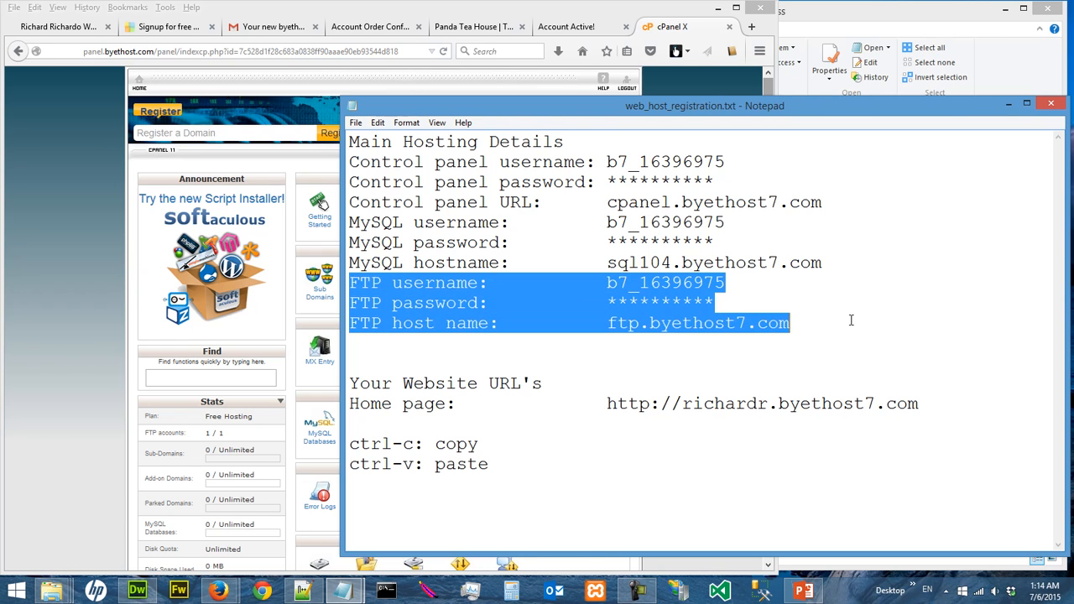
left_click(103, 320)
scroll(251, 353, "down", 4)
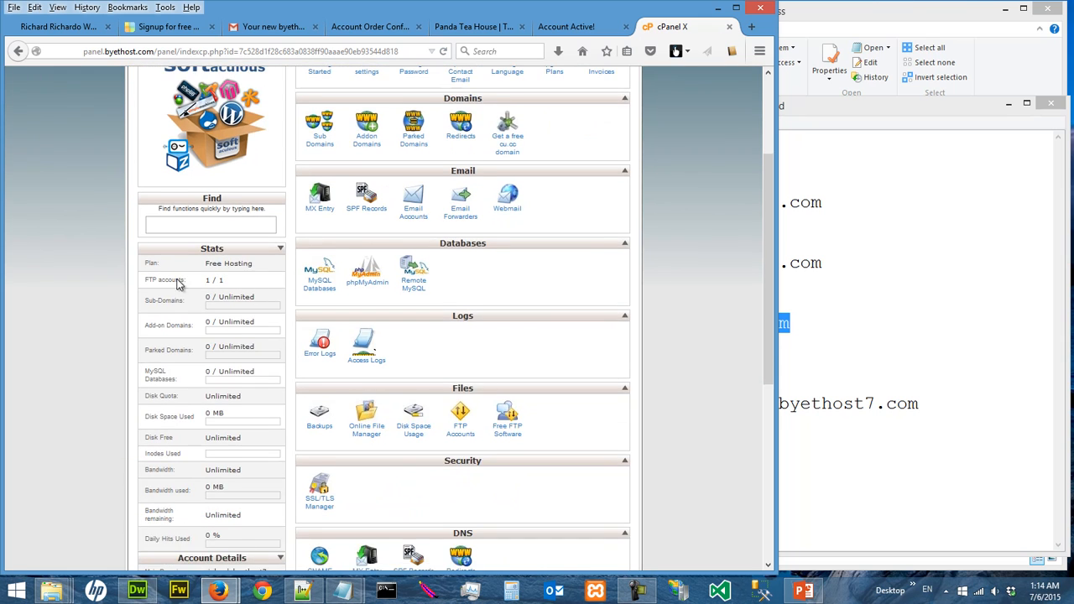
scroll(212, 327, "down", 2)
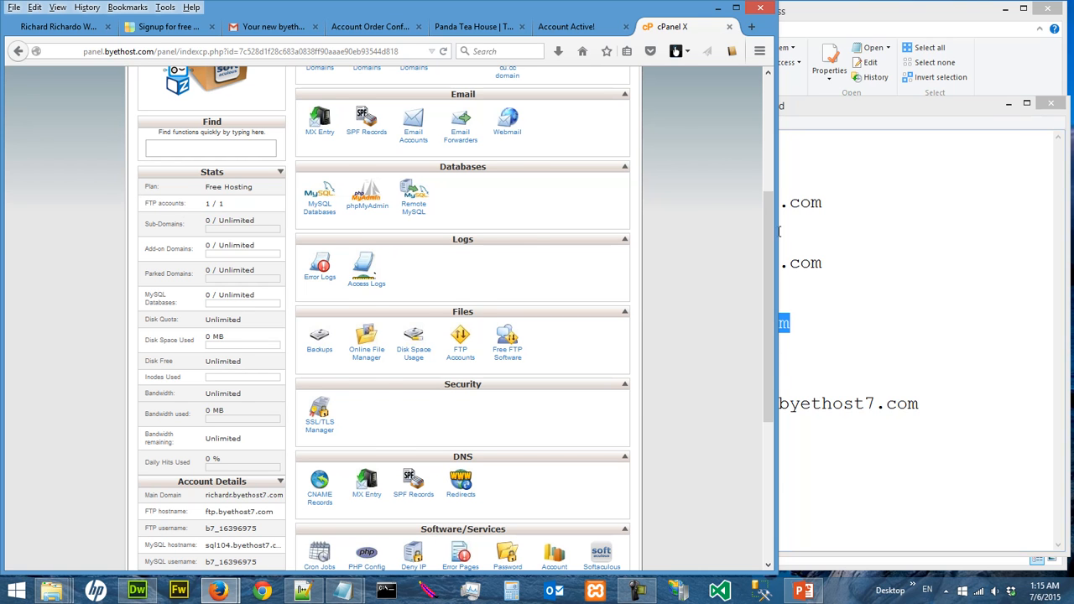
left_click(842, 234)
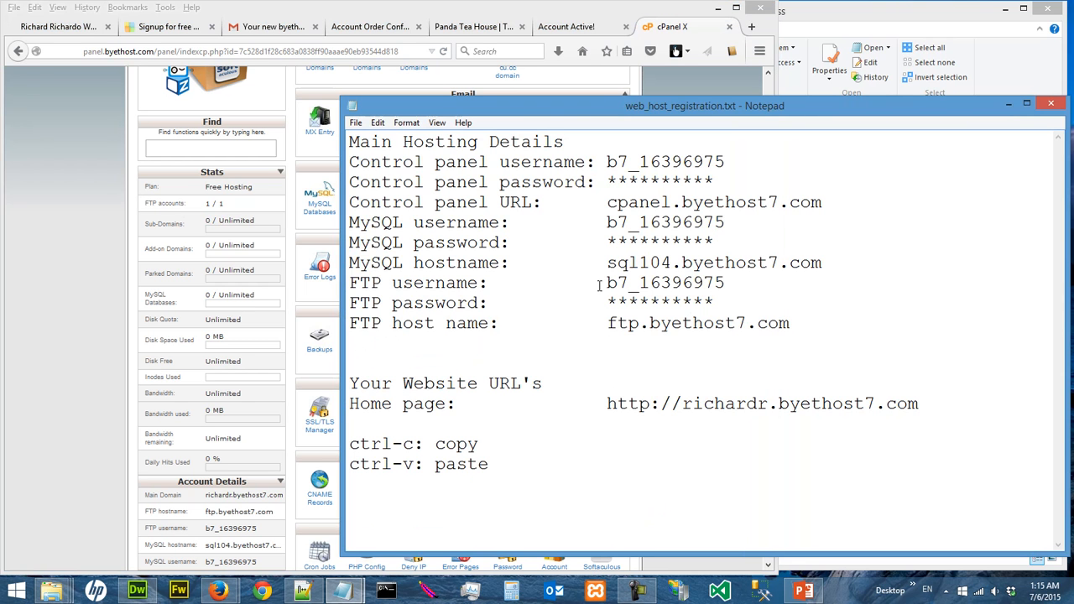
left_click_drag(599, 285, 815, 333)
left_click(885, 338)
left_click(51, 326)
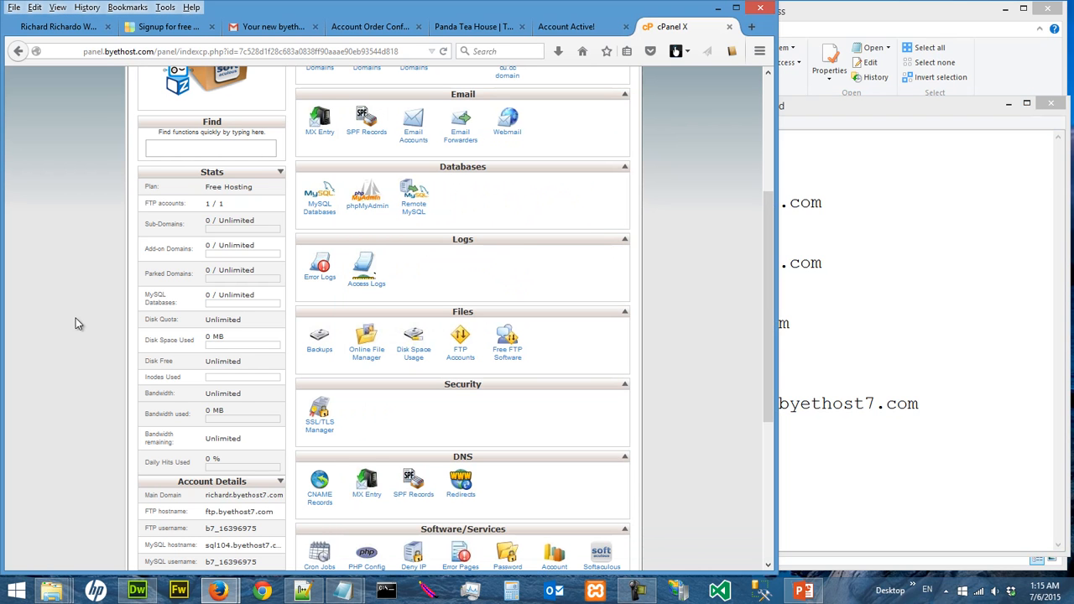
- View the control panel's FTP Accounts page and compare its login settings with the FTP details in the text file
left_click(461, 359)
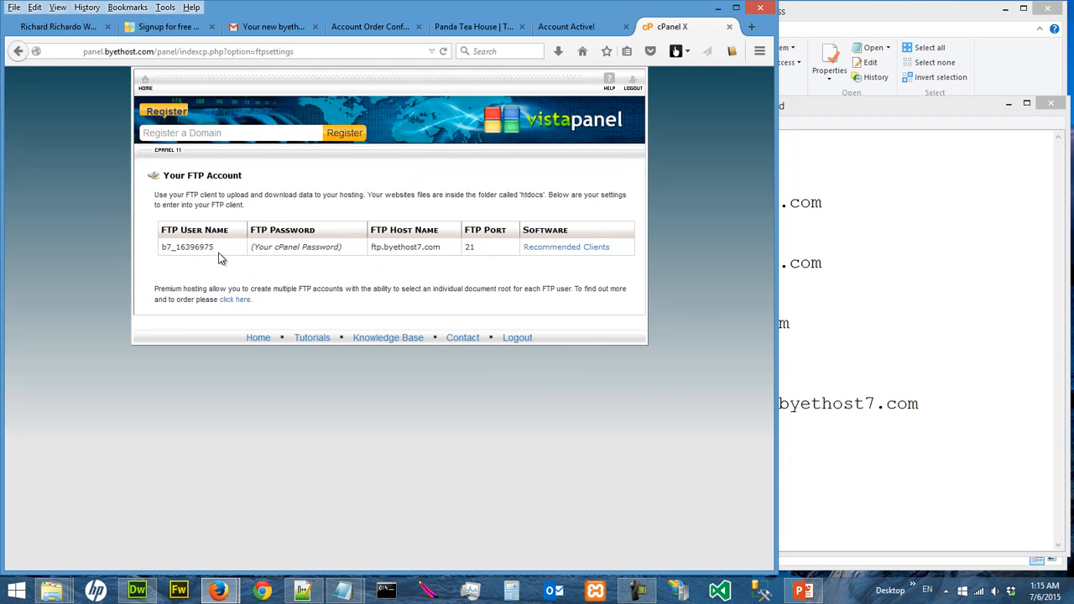
left_click(916, 271)
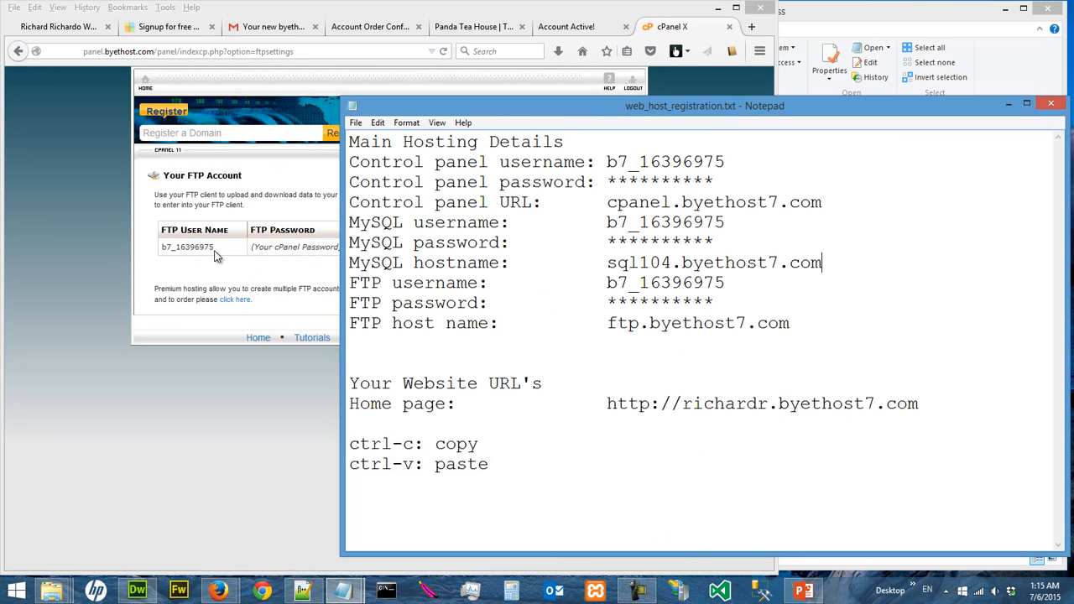
left_click(105, 264)
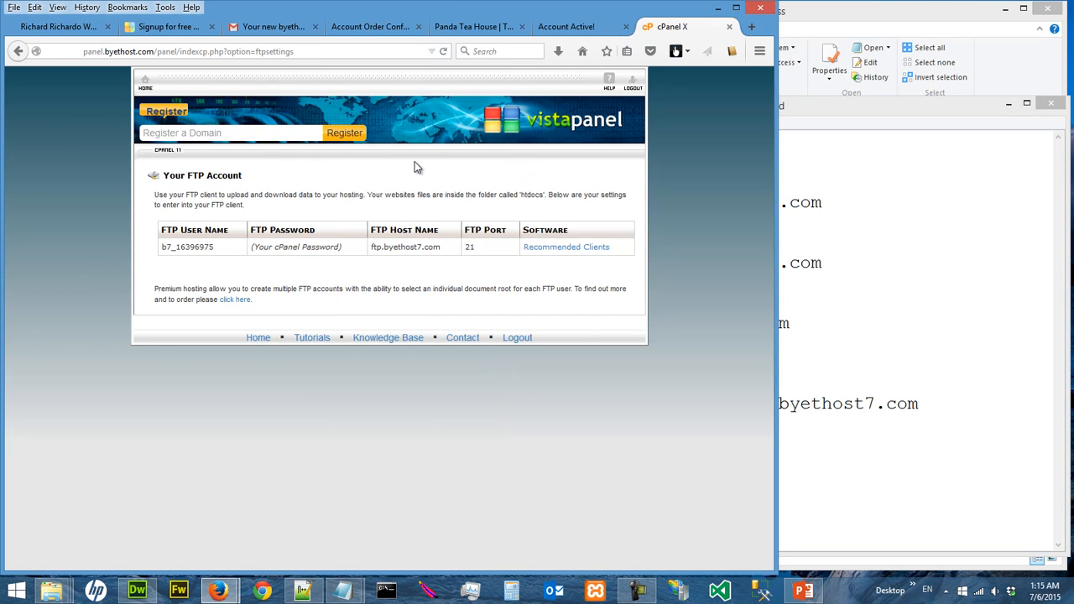
- Return to the control panel home page and open the htdocs folder in the Online File Manager
left_click(143, 82)
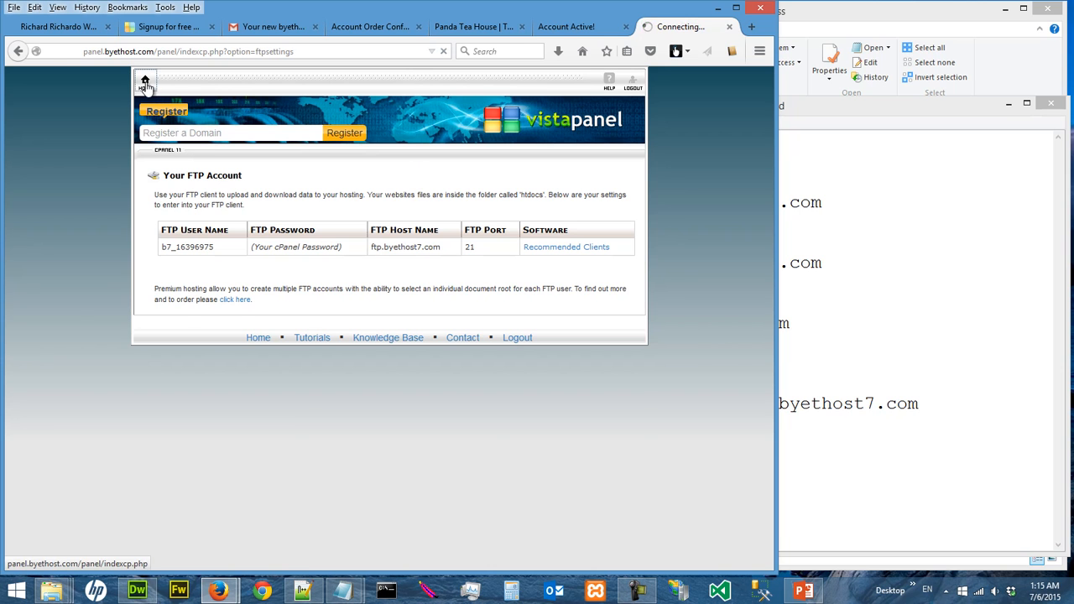
scroll(488, 245, "down", 3)
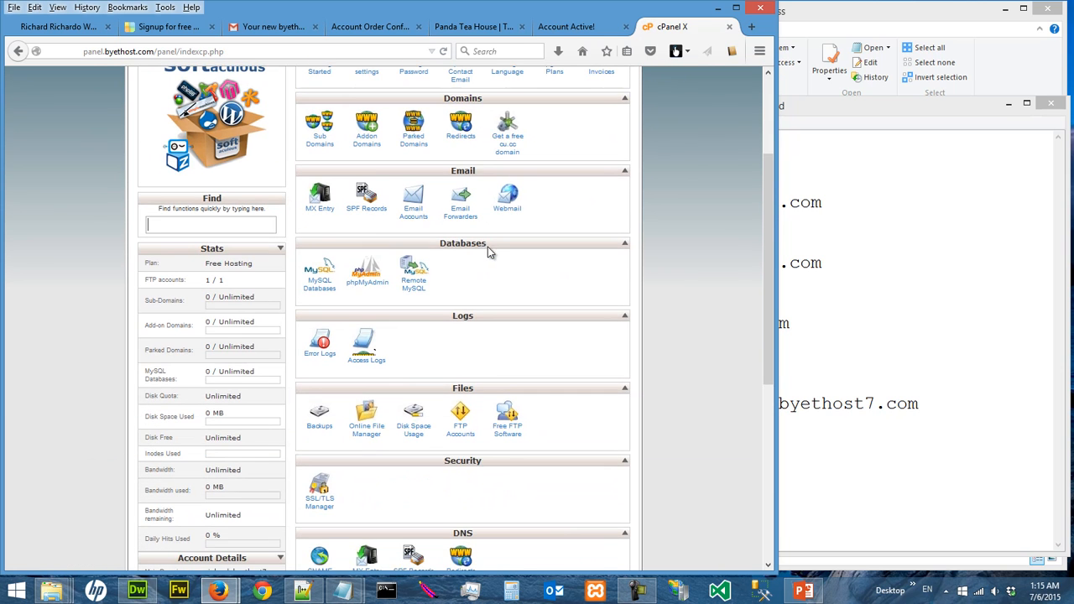
scroll(488, 245, "down", 1)
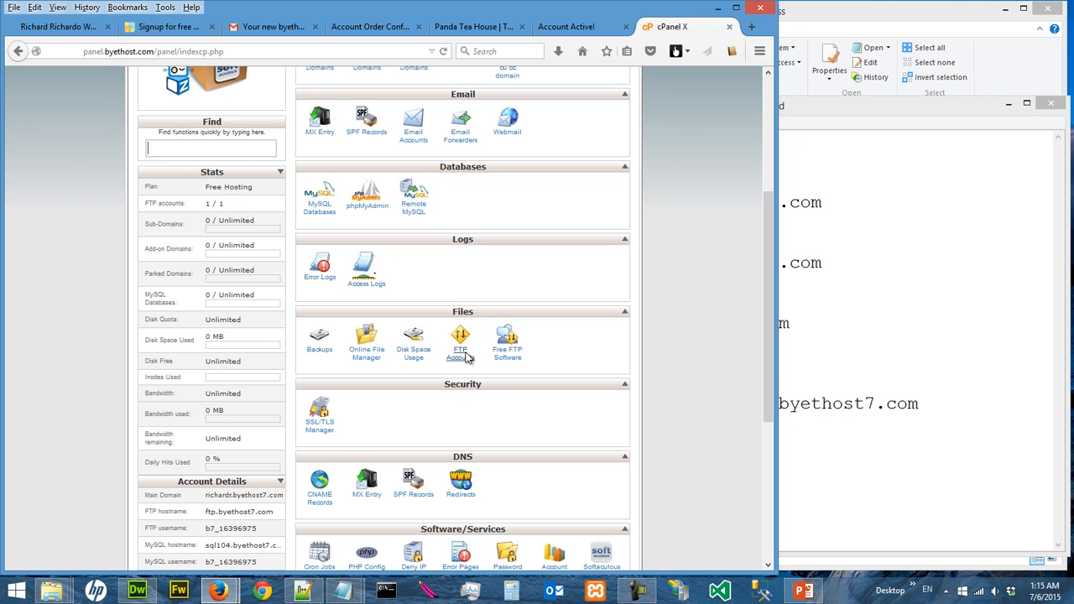
left_click(367, 353)
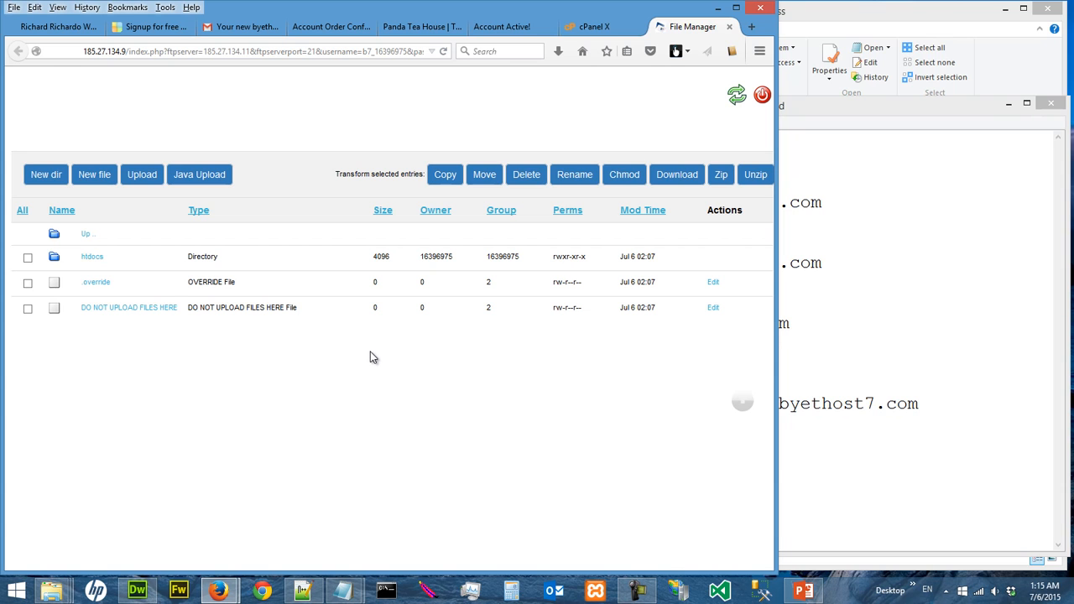
left_click(98, 263)
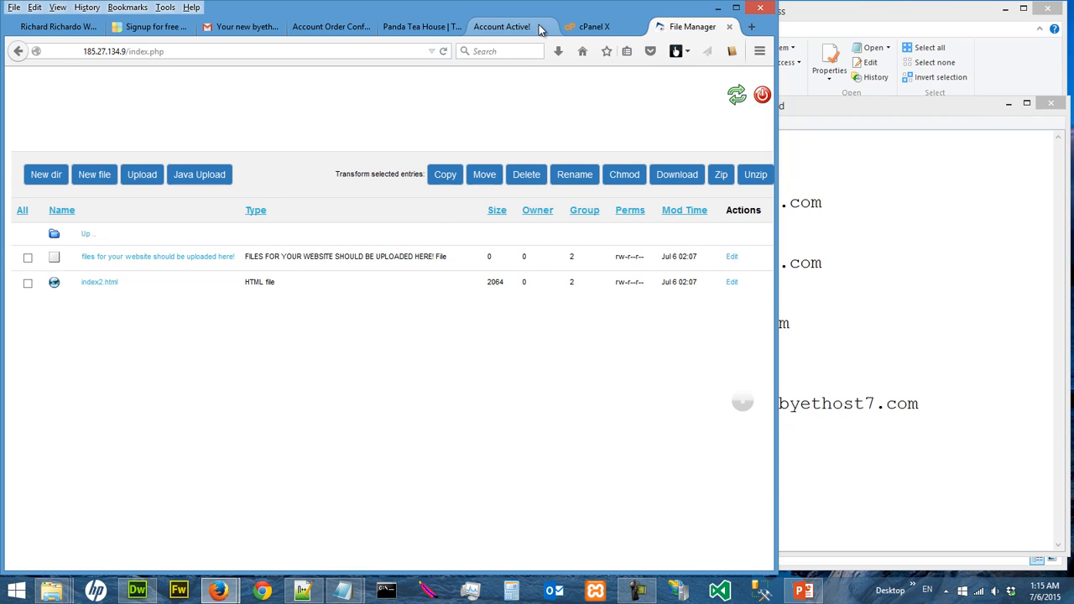
- Check the hosted home page, and open index2.html from the htdocs folder with Firefox (default)
left_click(514, 34)
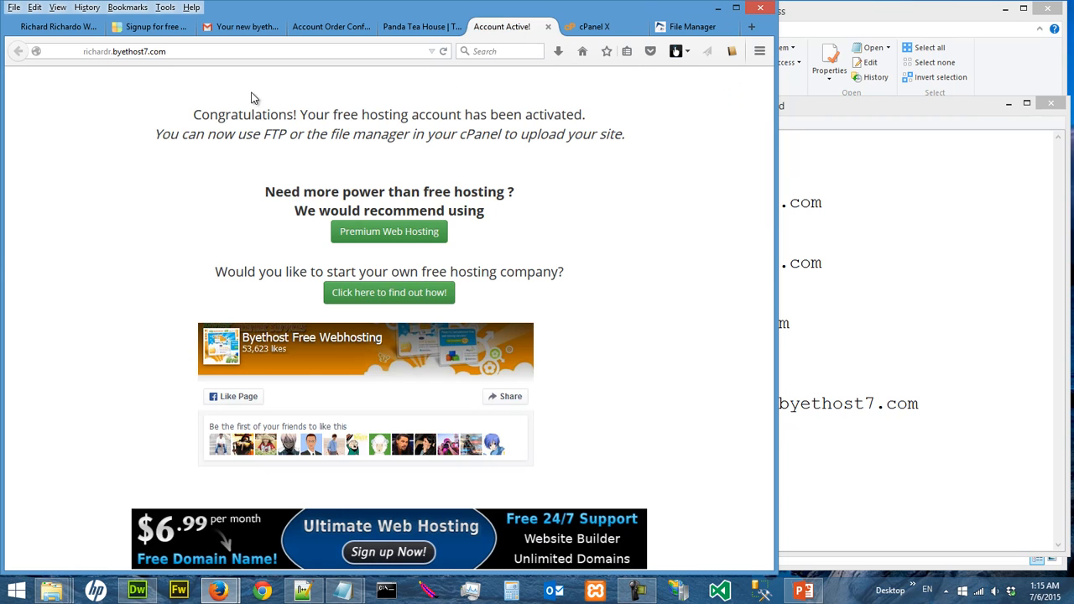
left_click(674, 28)
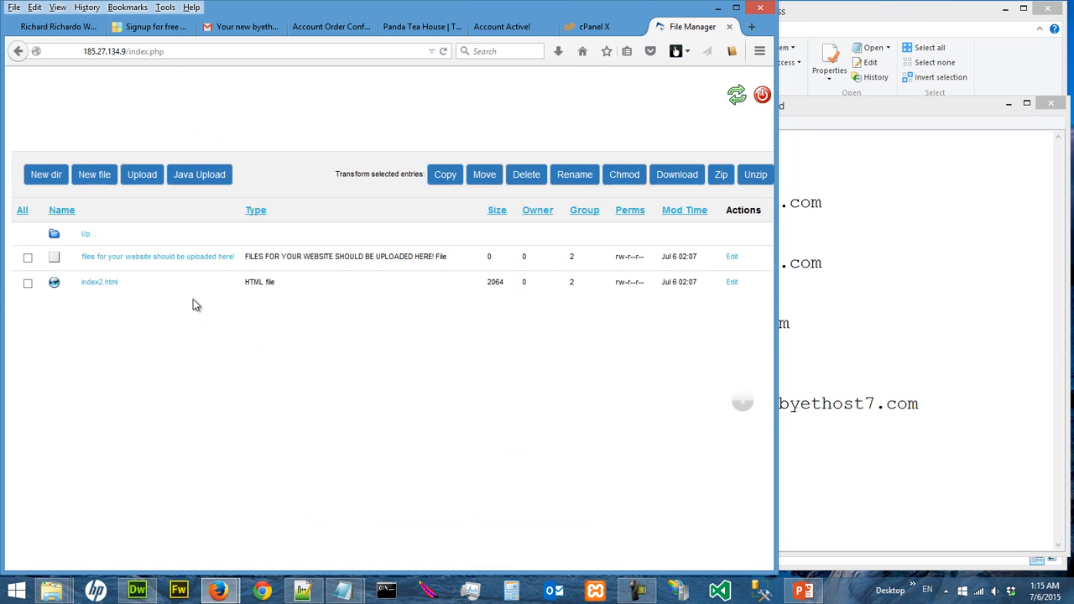
left_click(116, 288)
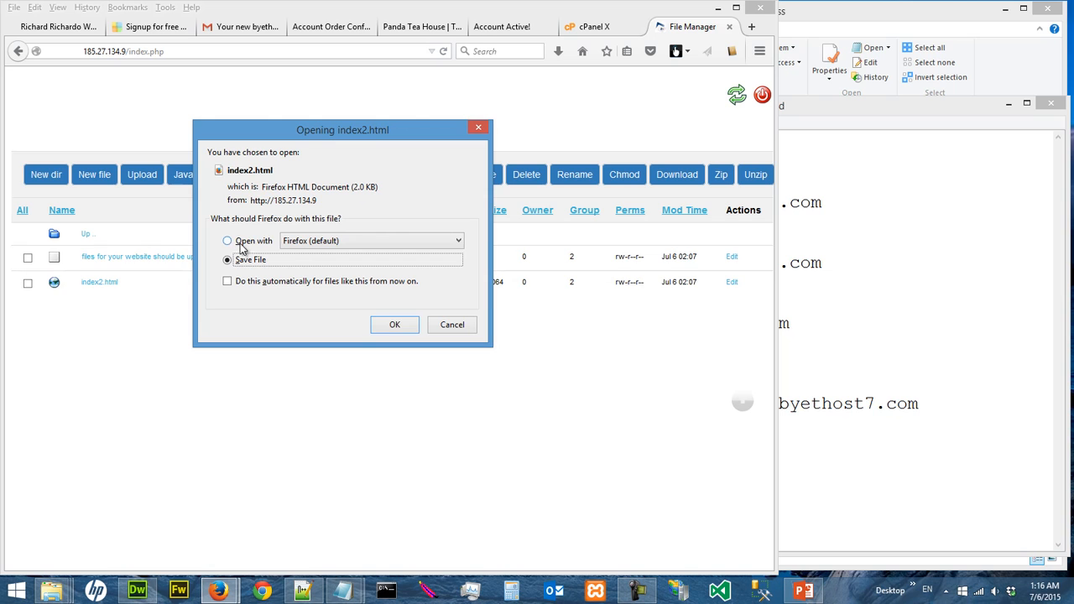
left_click(243, 242)
left_click(327, 242)
left_click(410, 210)
left_click(263, 242)
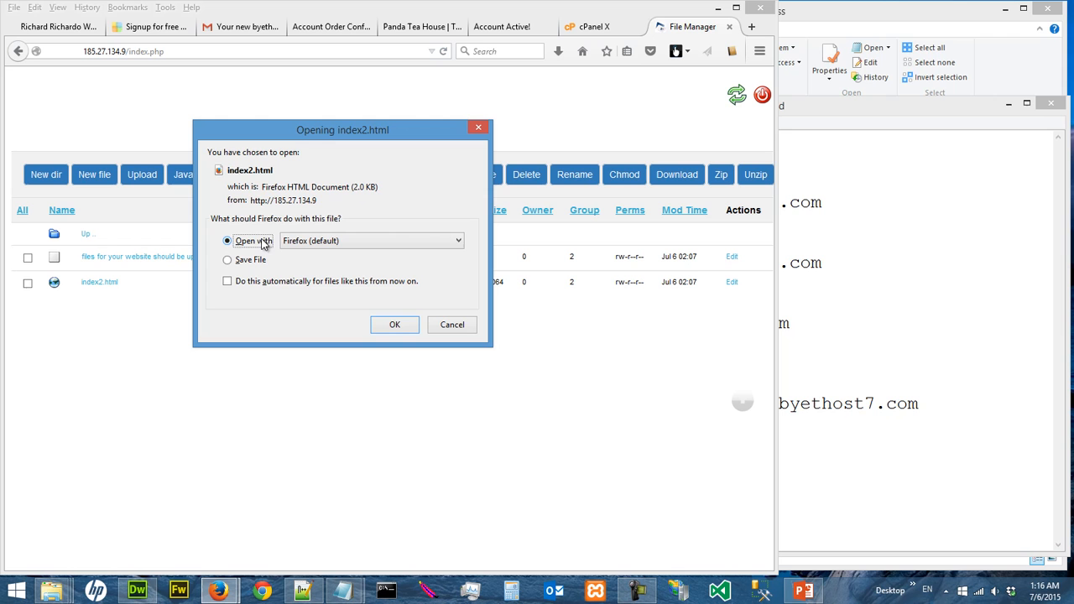
left_click(393, 325)
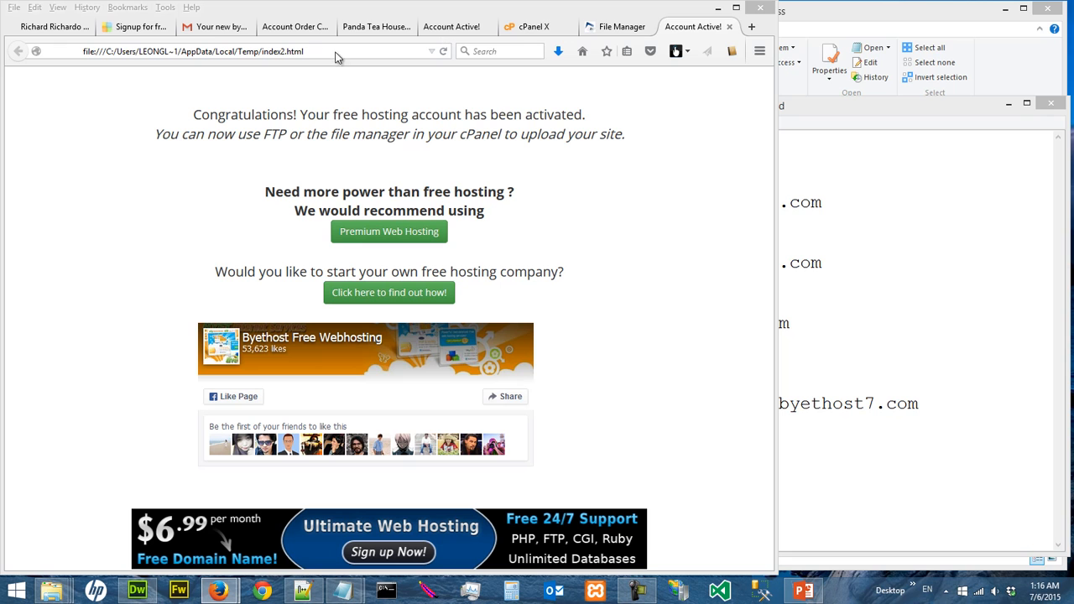
- Compare the locally opened index2.html with the hosted home page and close the local copy
left_click(452, 32)
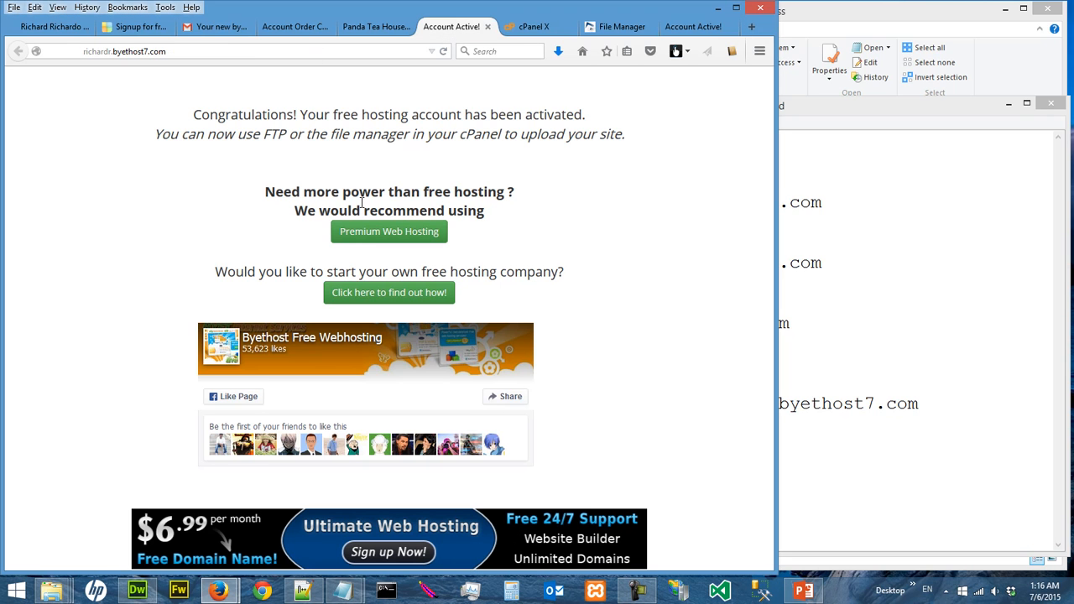
left_click(684, 27)
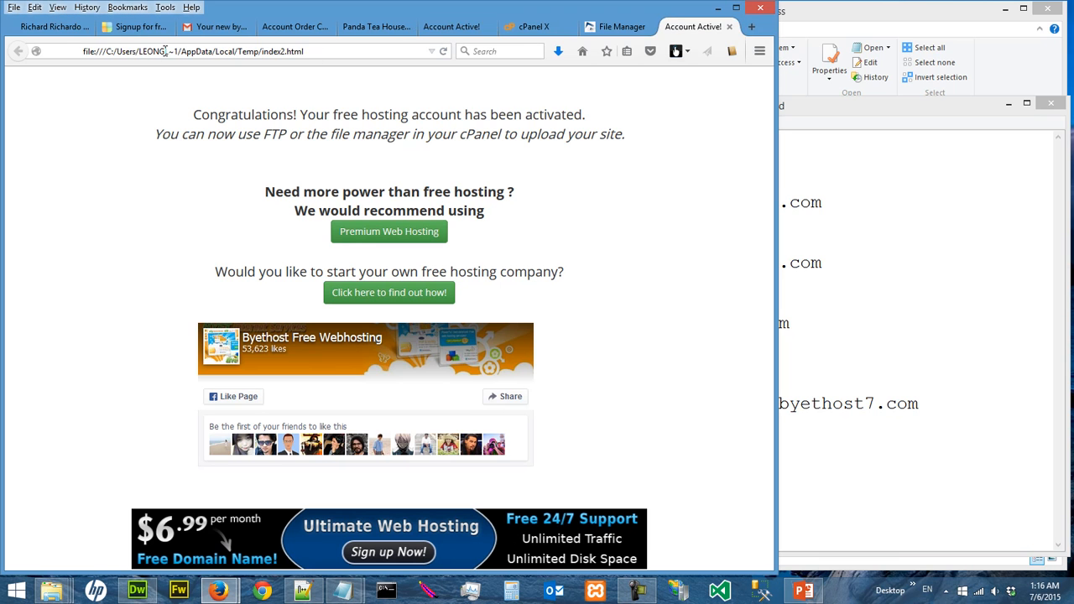
left_click(729, 27)
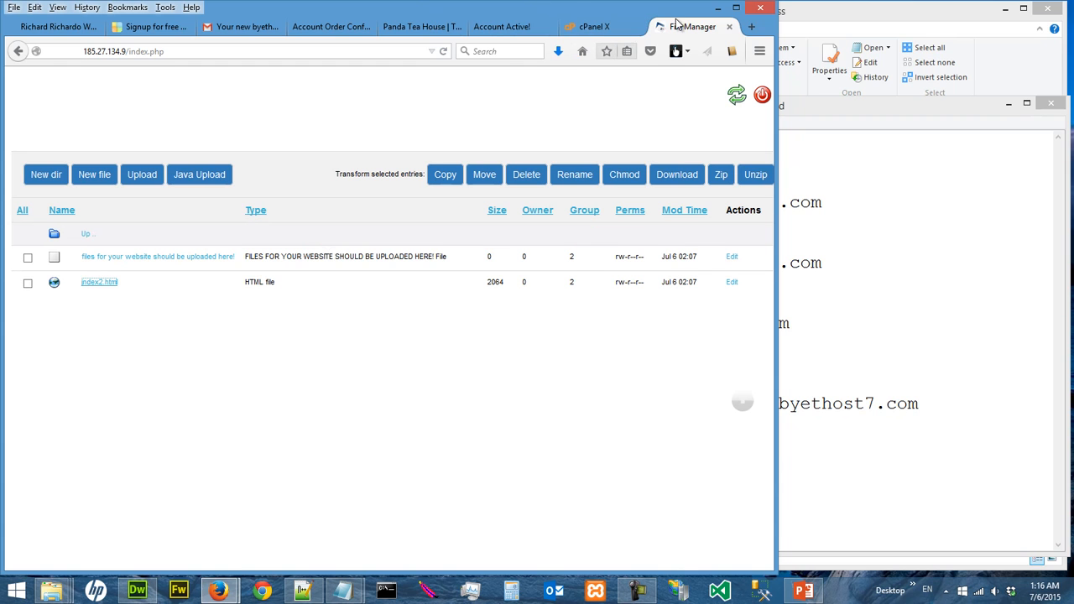
- Review the control panel home page and the saved hosting details once more, ending on the hosted home page
left_click(617, 26)
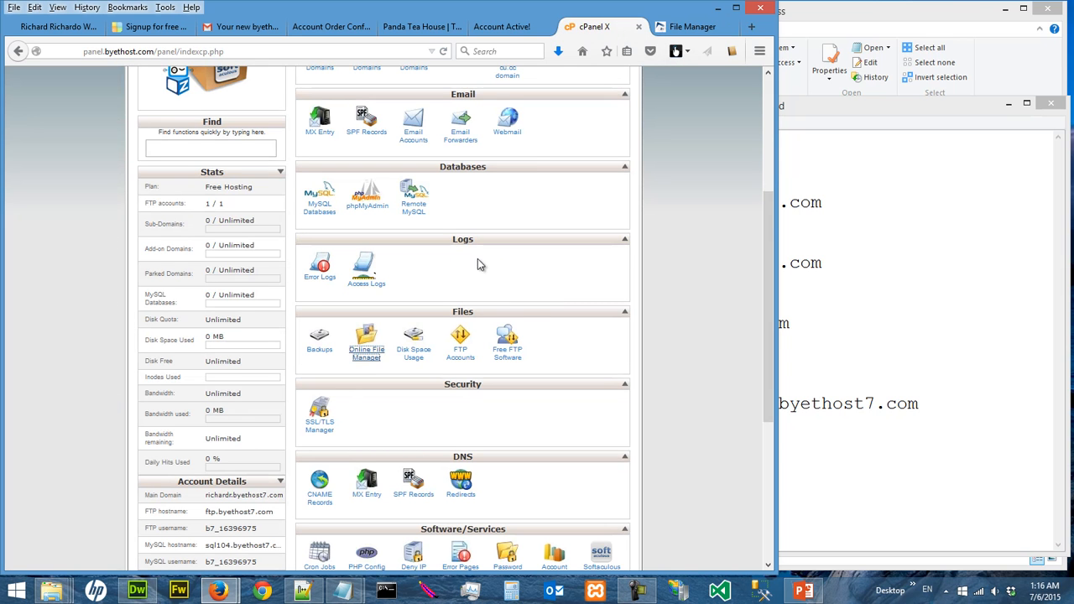
left_click(851, 329)
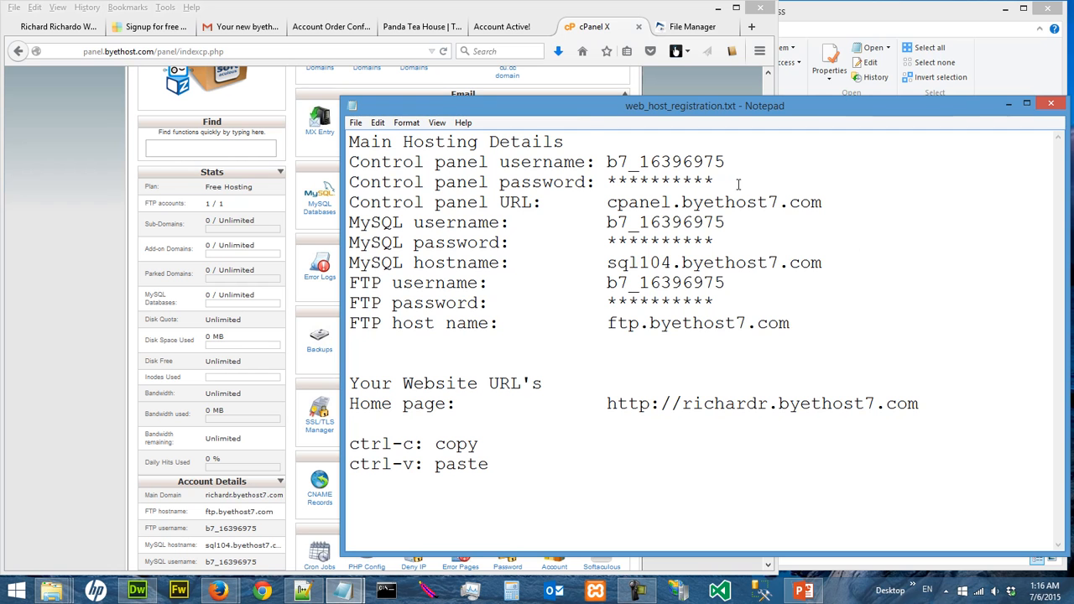
left_click(42, 319)
scroll(396, 367, "up", 3)
scroll(391, 269, "down", 2)
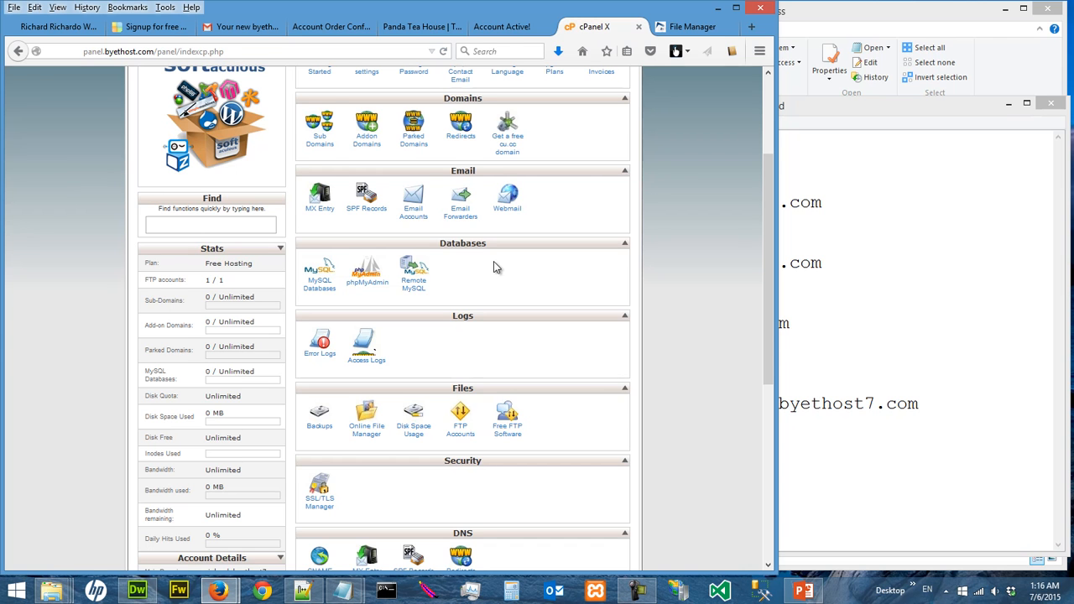
scroll(493, 267, "up", 3)
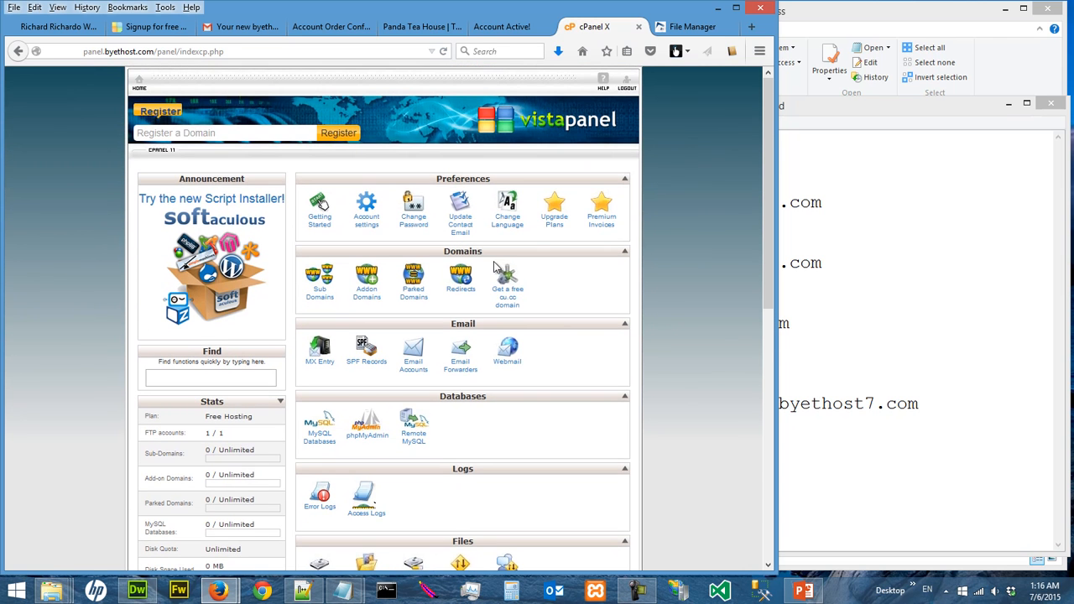
left_click(514, 30)
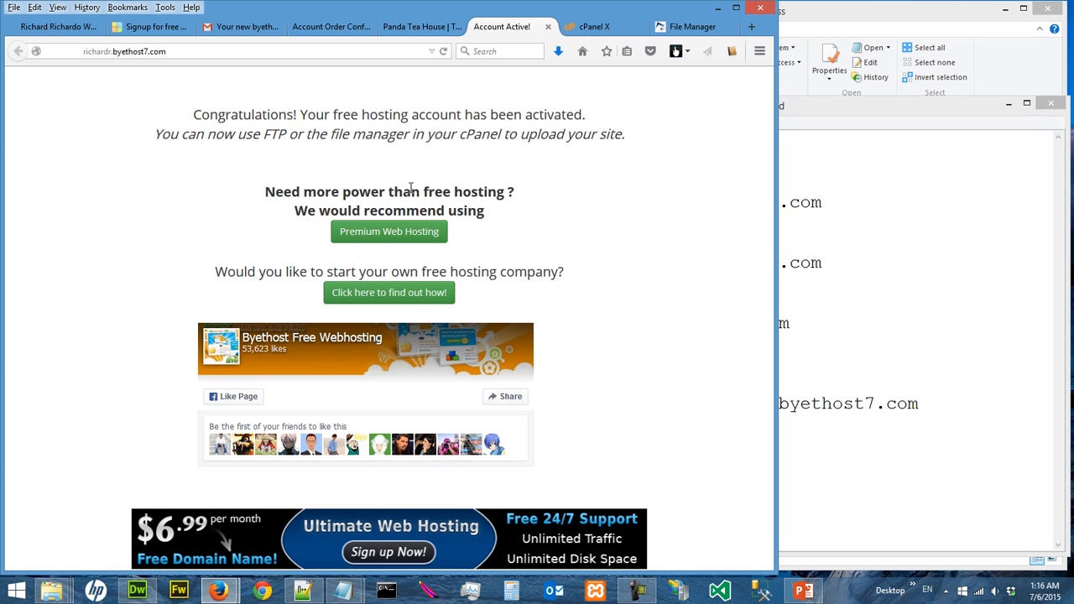